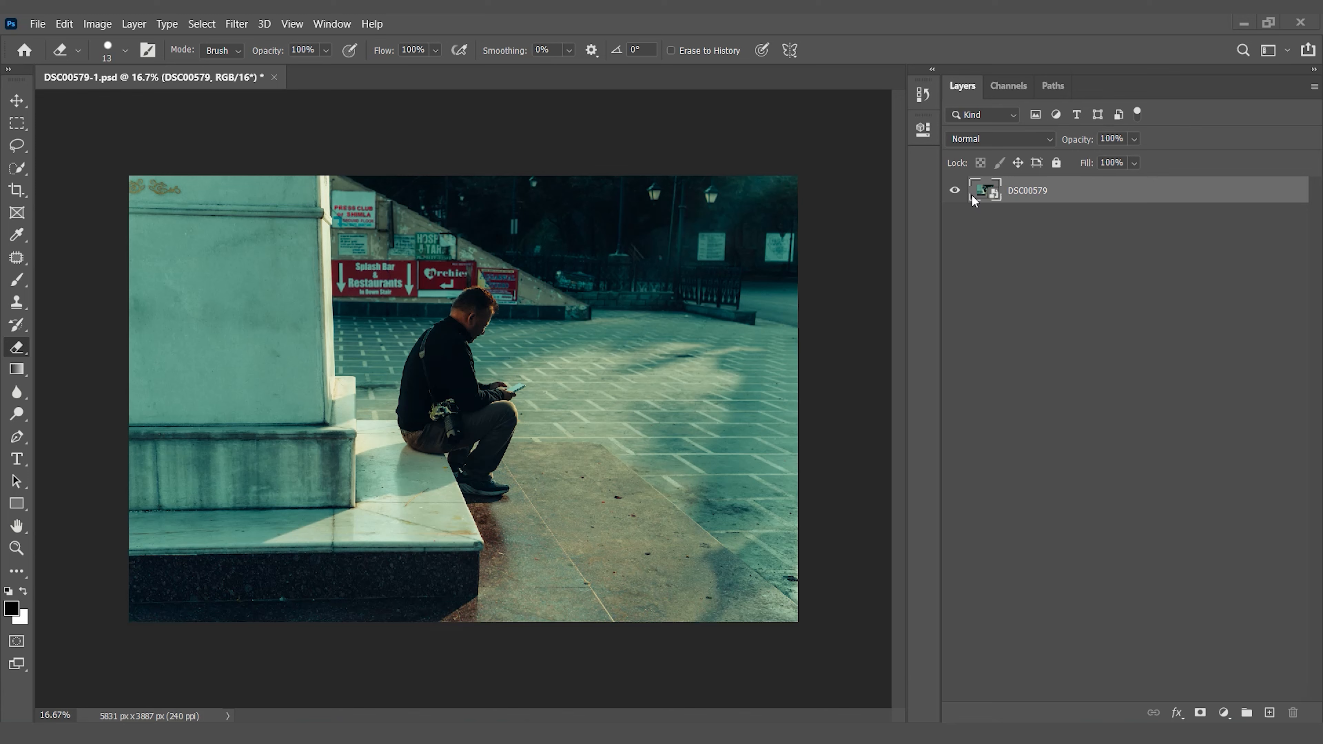
Step: Open the Camera Raw filter and draw a diagonal linear gradient mask from the photo's upper-left corner to the seated man, with the overlay shown
click(239, 24)
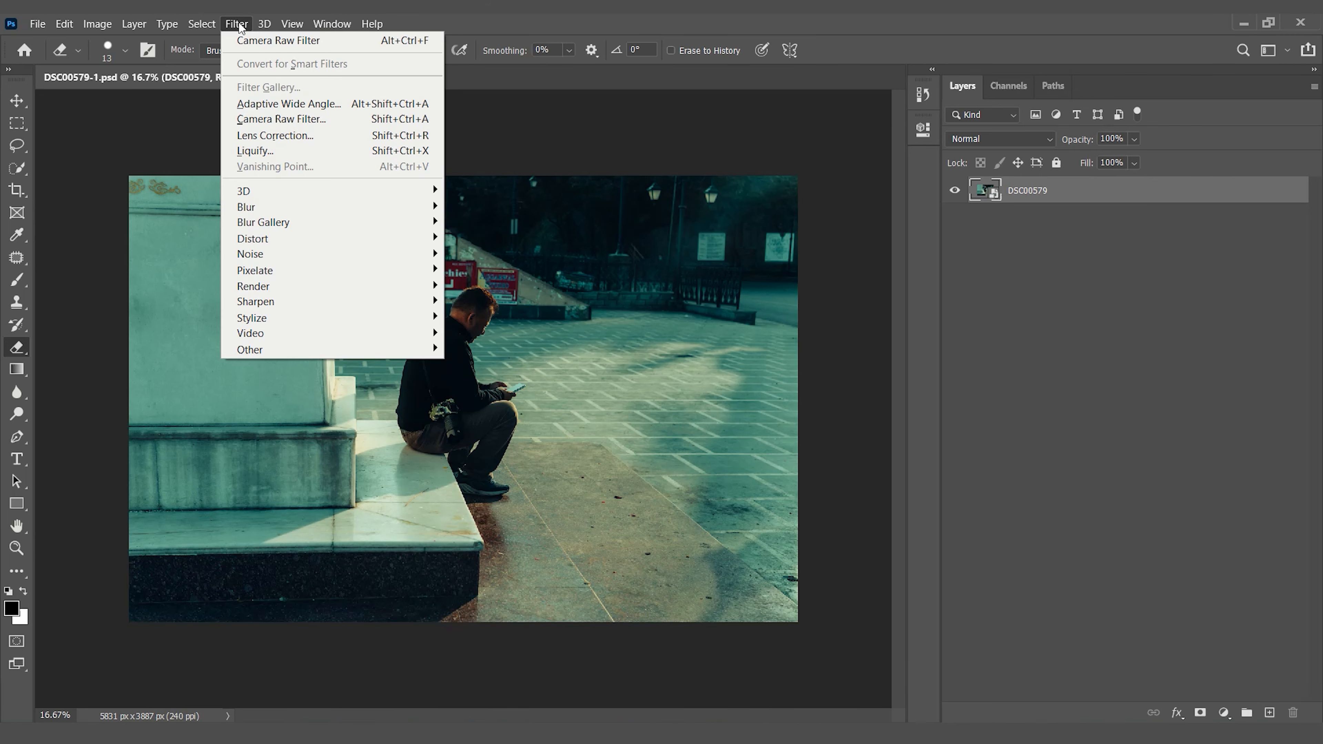
click(299, 119)
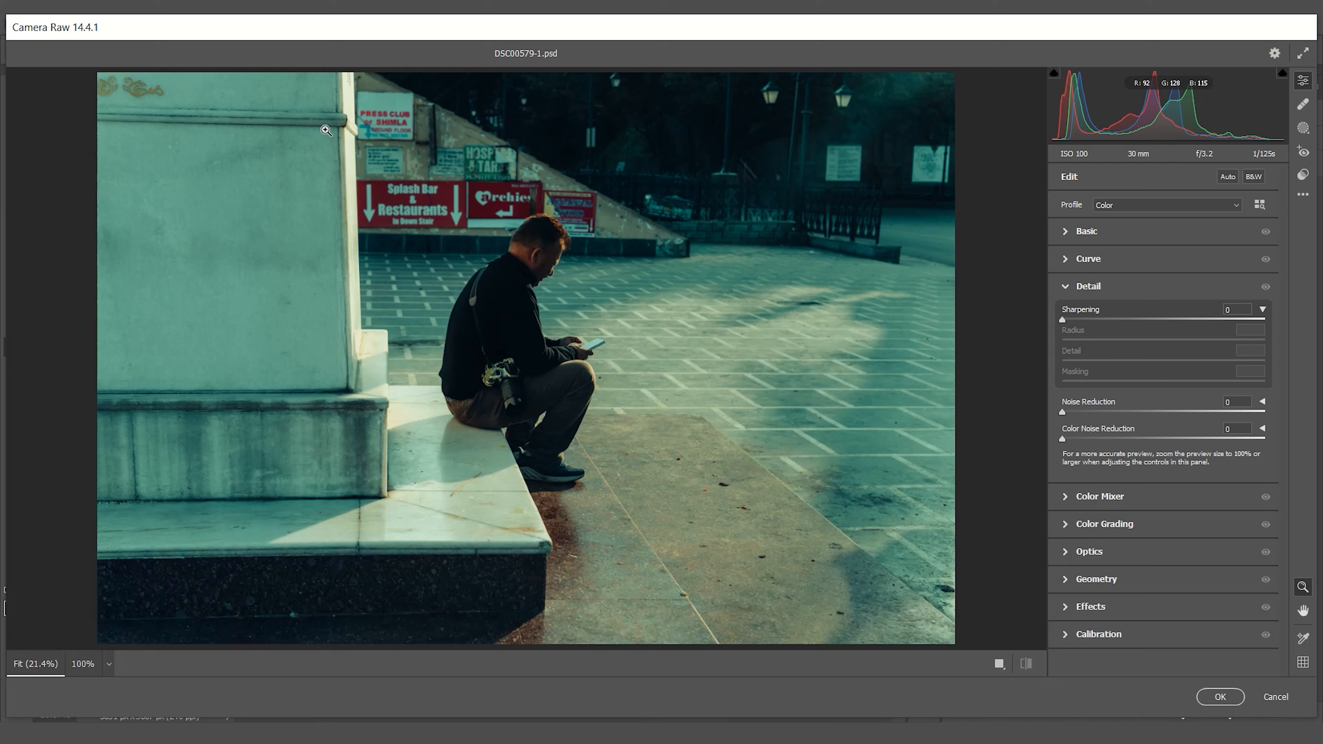
click(1304, 129)
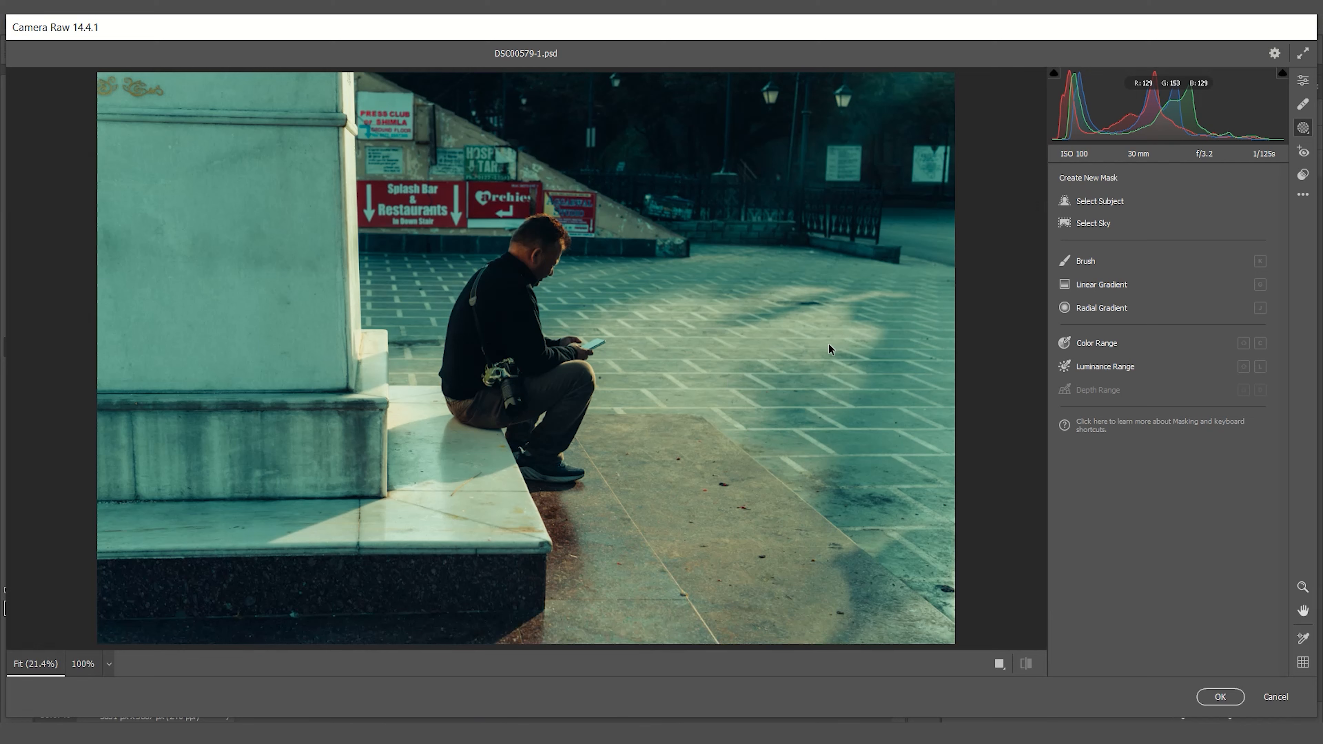
click(1104, 286)
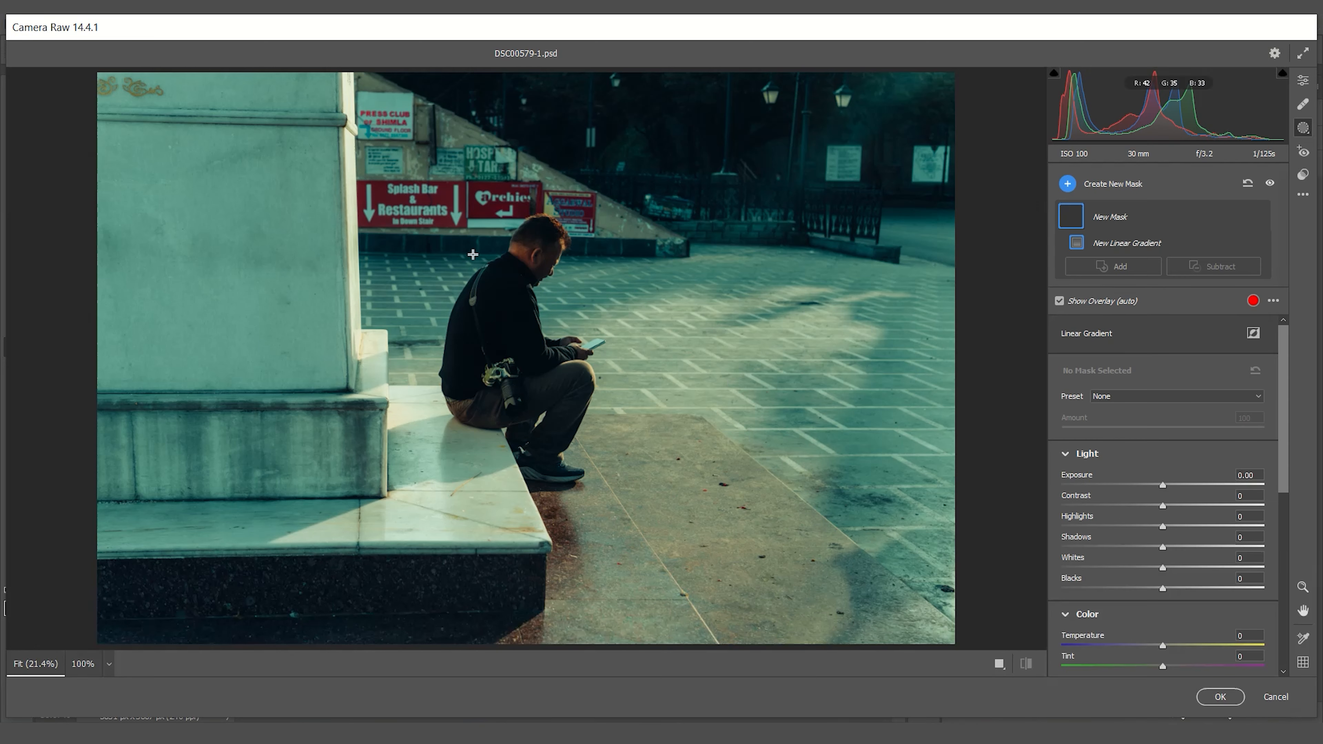
drag(300, 85, 506, 367)
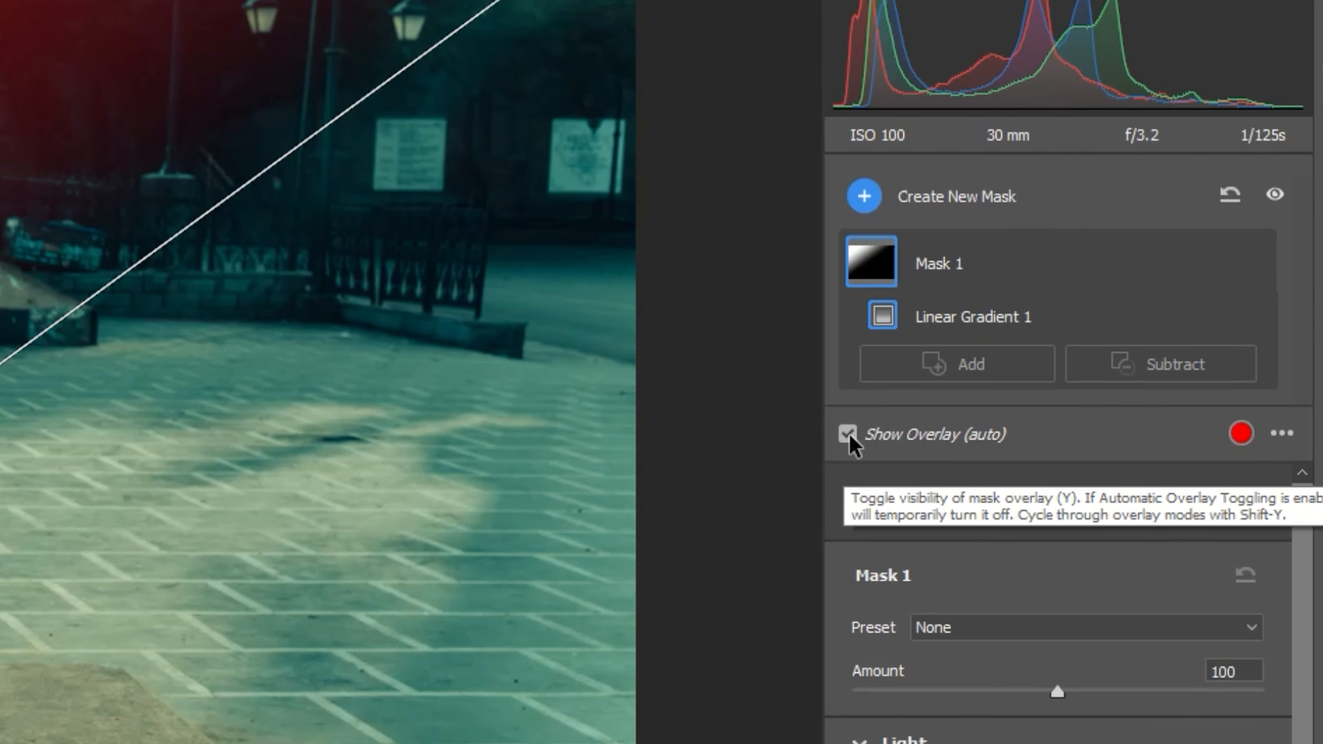
click(1060, 301)
click(848, 433)
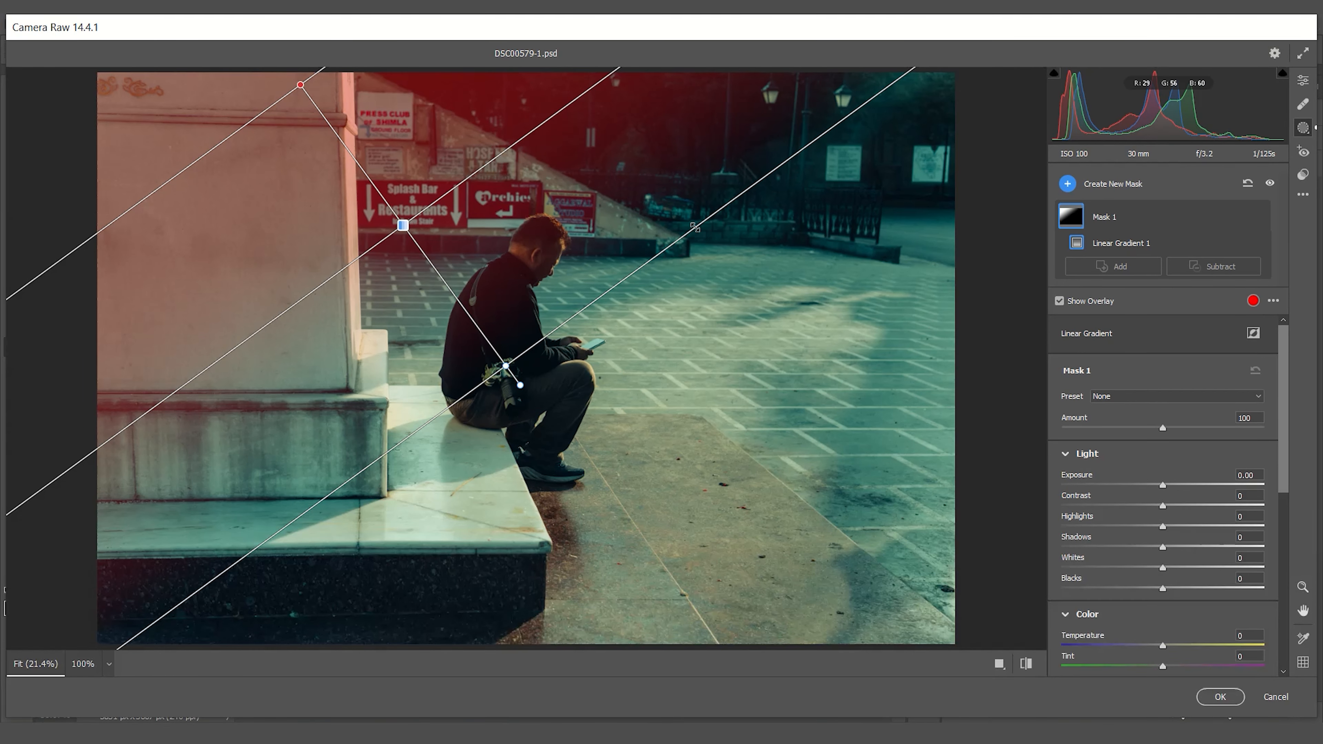
Step: Add two more linear gradients to Mask 1, running inward from the photo's lower-right and lower-left corners toward the man
click(1120, 270)
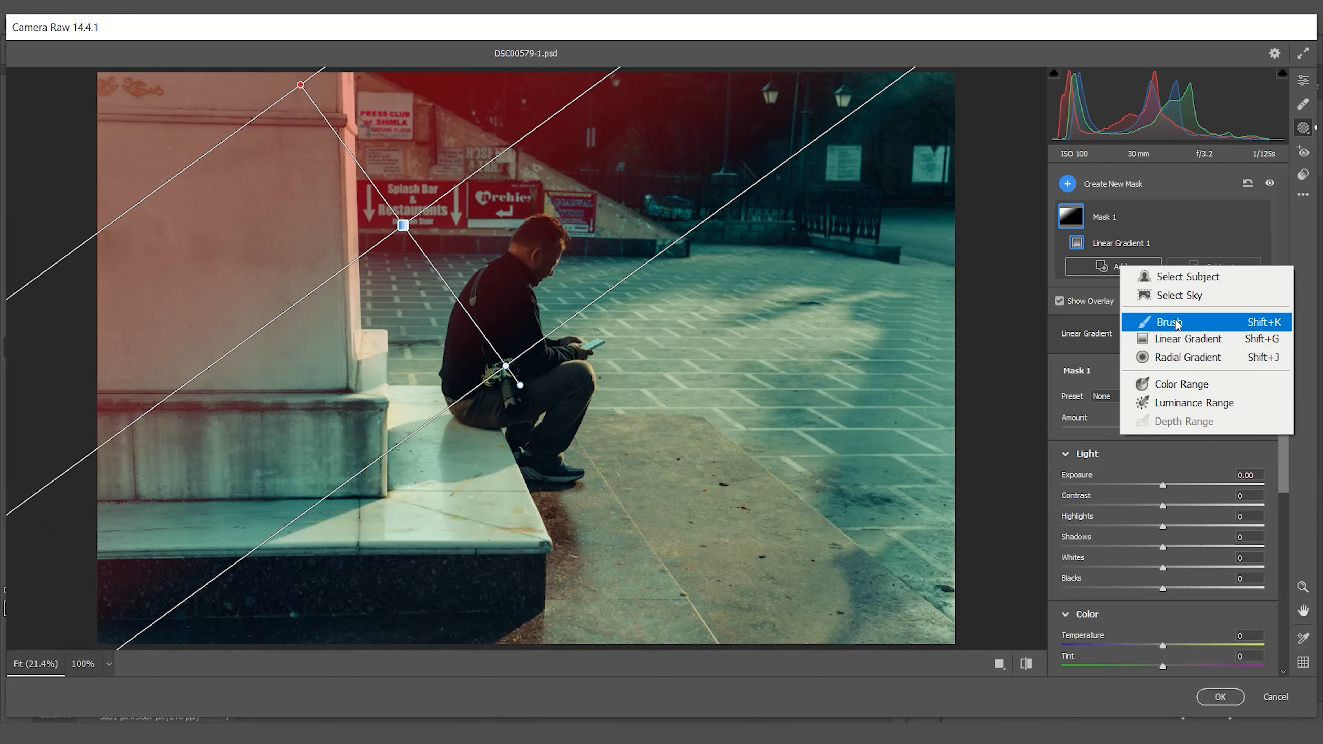
click(1180, 341)
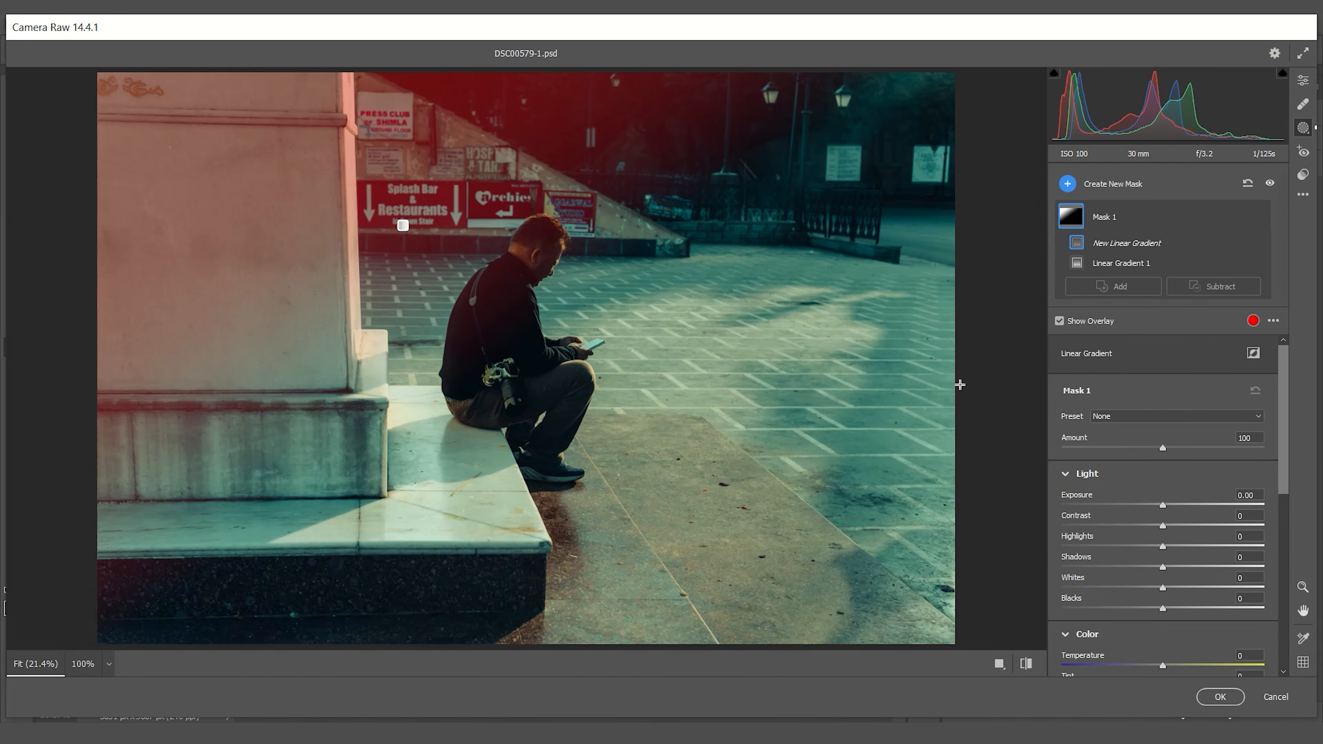
drag(978, 594, 676, 239)
click(1114, 287)
click(1183, 360)
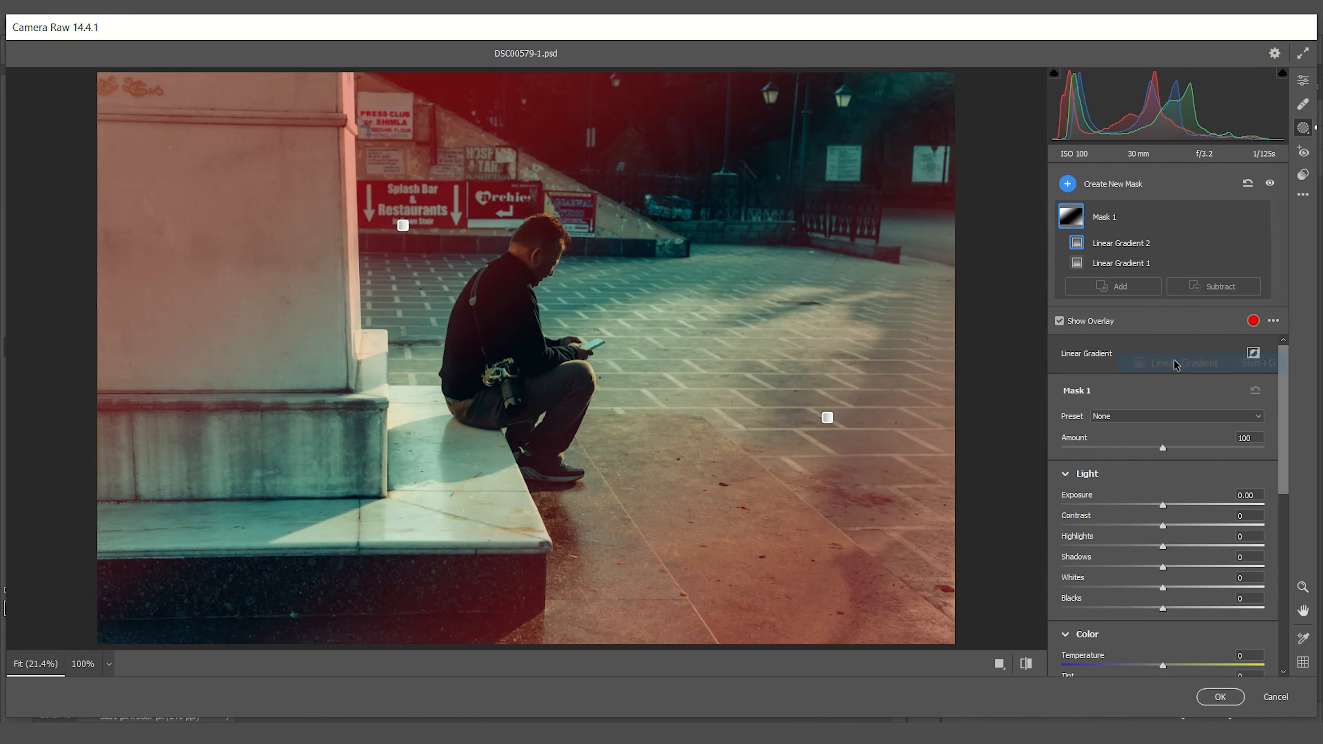
drag(148, 621, 472, 313)
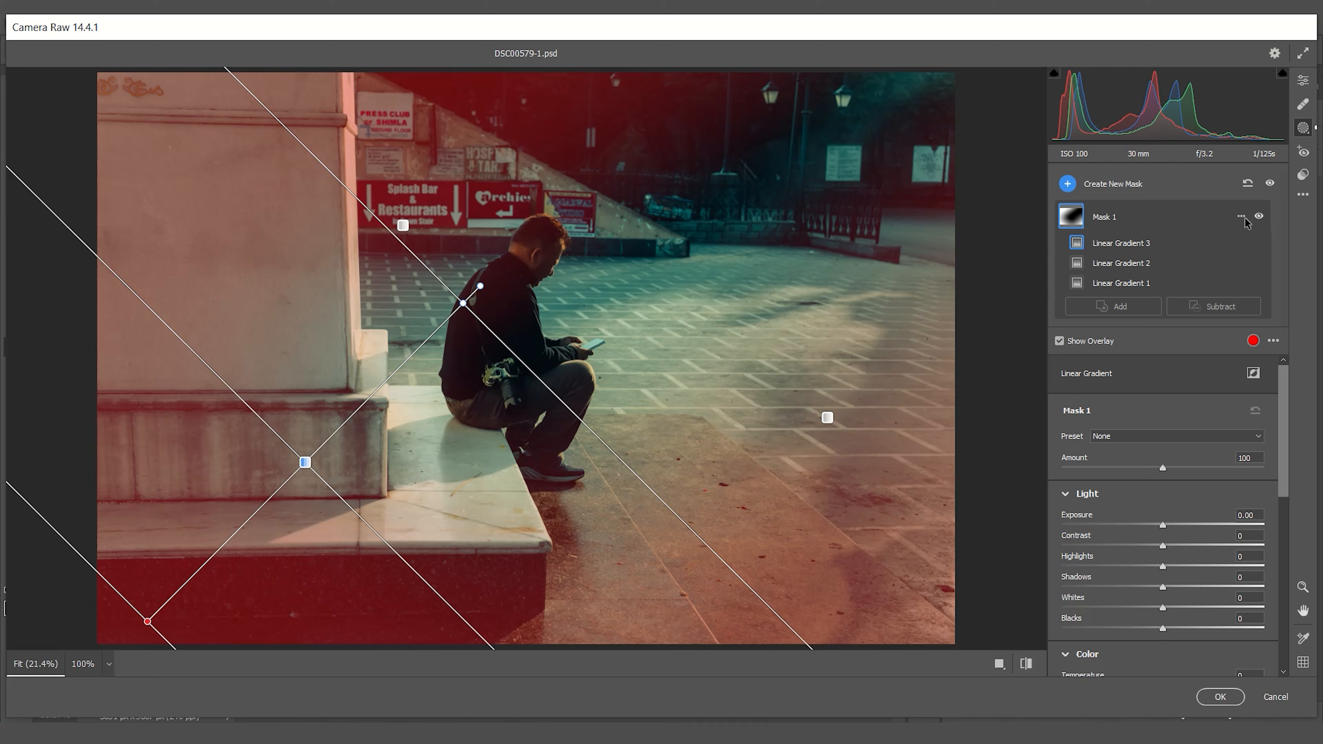
Step: Invert Mask 1 and tighten its three linear gradients so it covers only the man and a diagonal light beam toward the upper right
click(1241, 217)
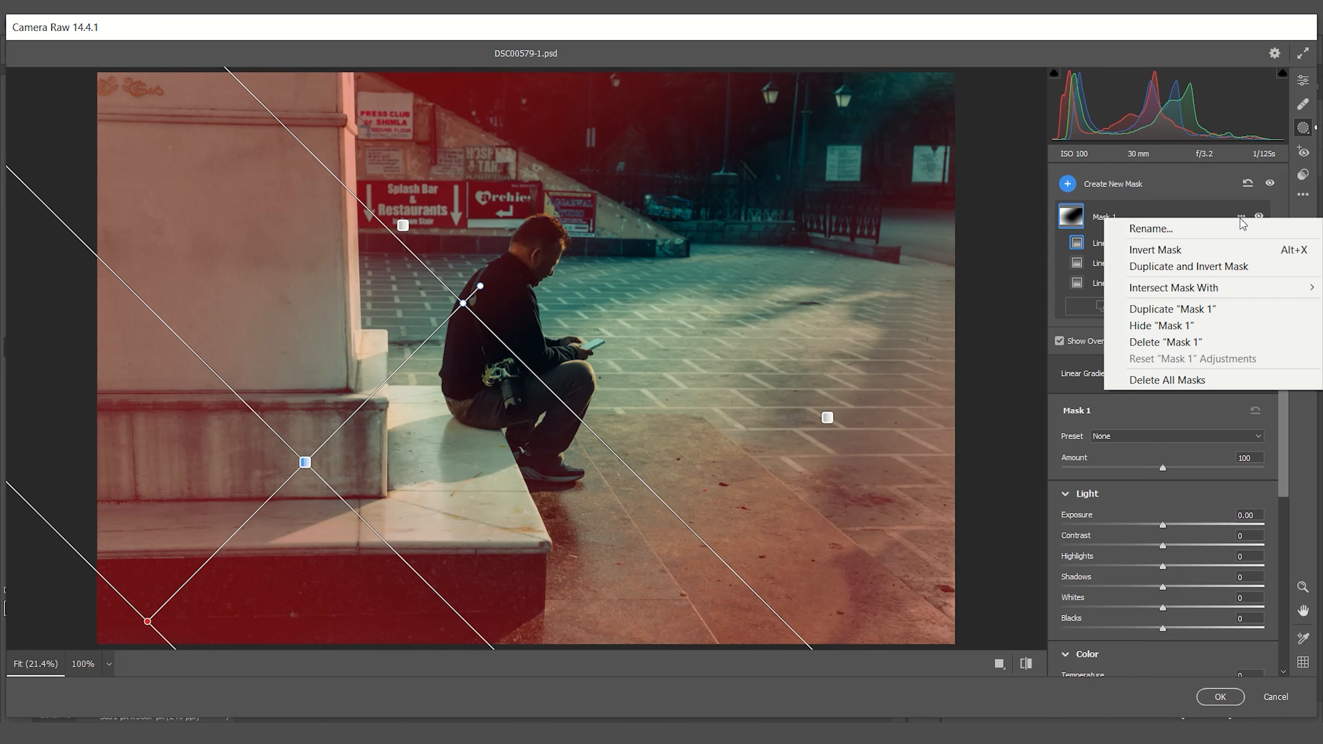
click(1177, 250)
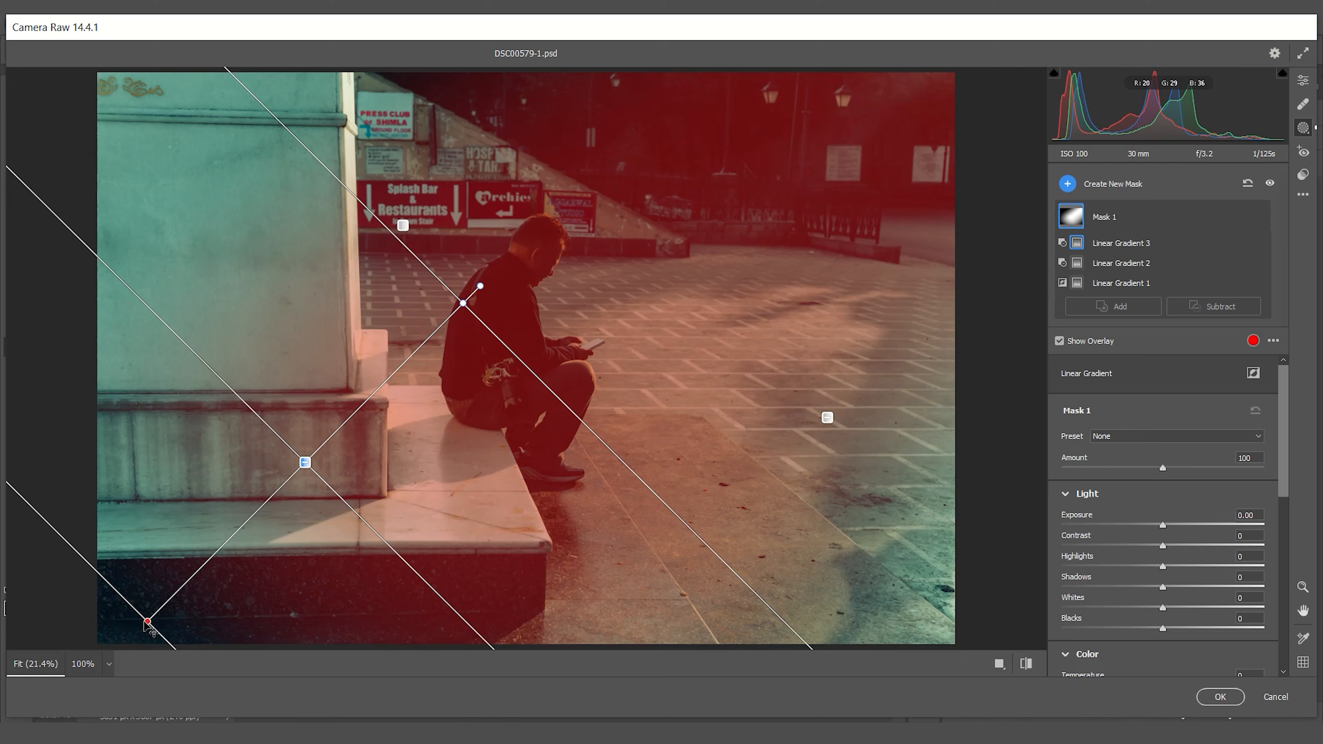
drag(147, 622, 402, 358)
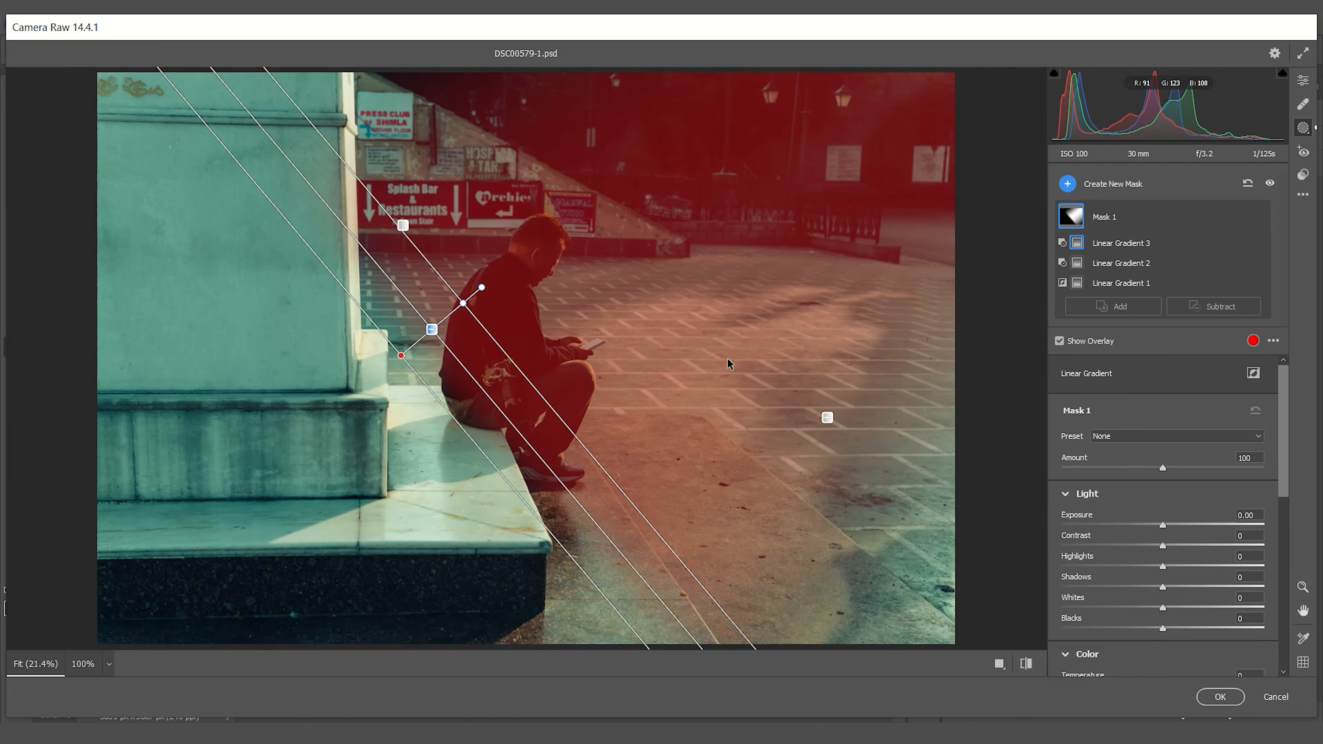
click(827, 418)
drag(985, 599, 801, 351)
click(403, 225)
drag(300, 87, 443, 253)
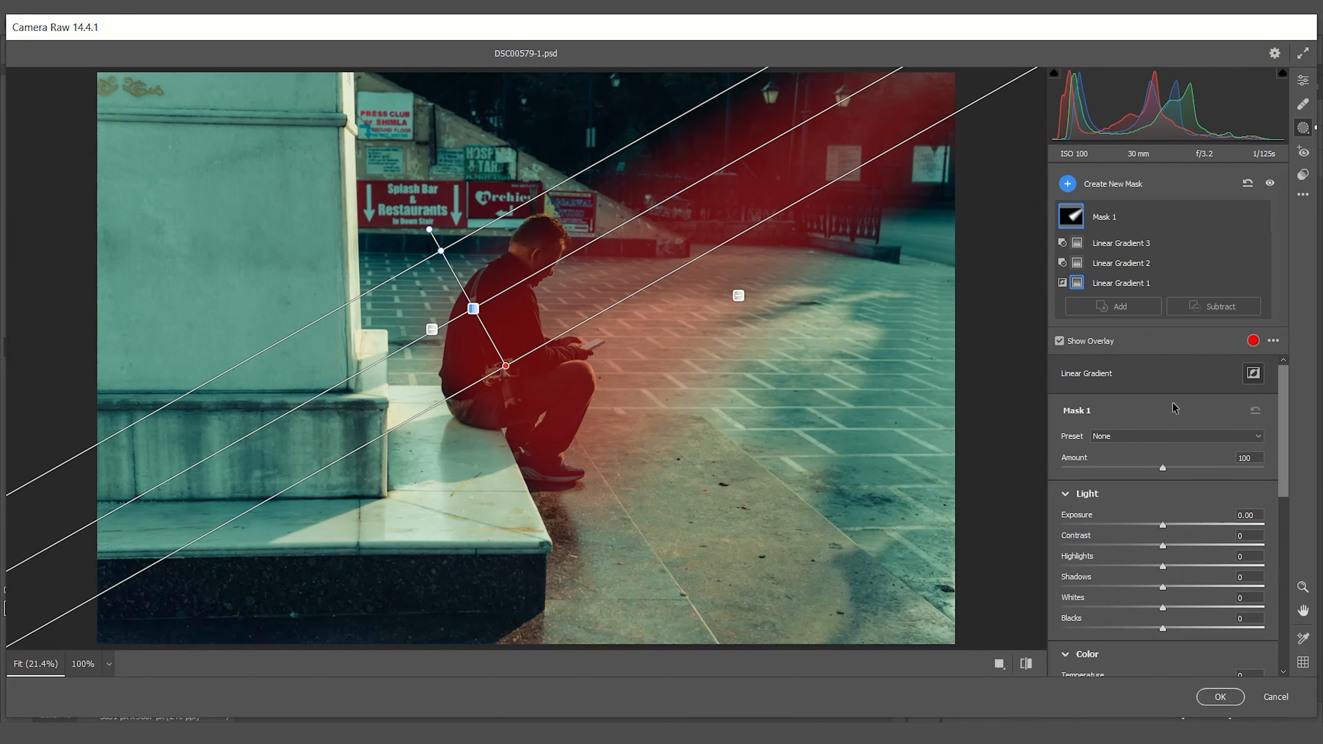
Step: Try Shadows +97 and Exposure +2.00 on Mask 1 with the overlay hidden, and reset both adjustments
scroll(1284, 455, down, 2)
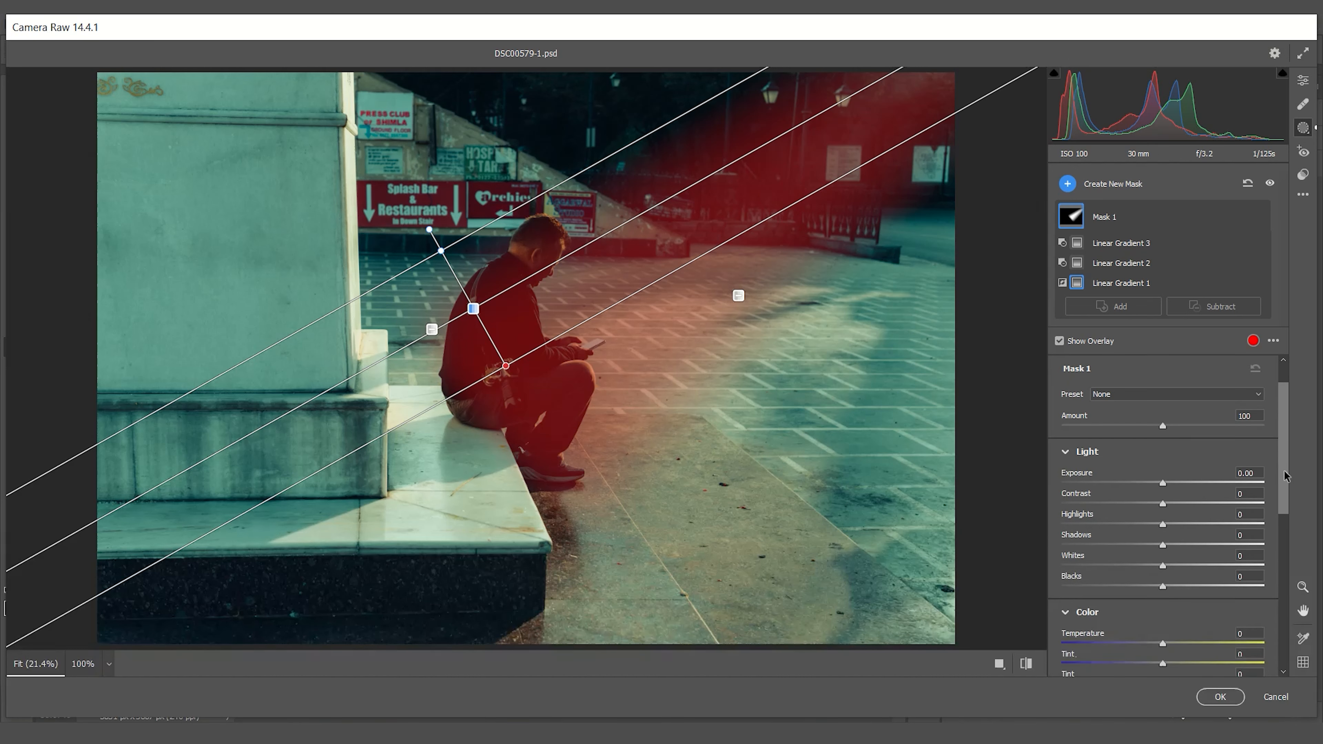
click(1060, 341)
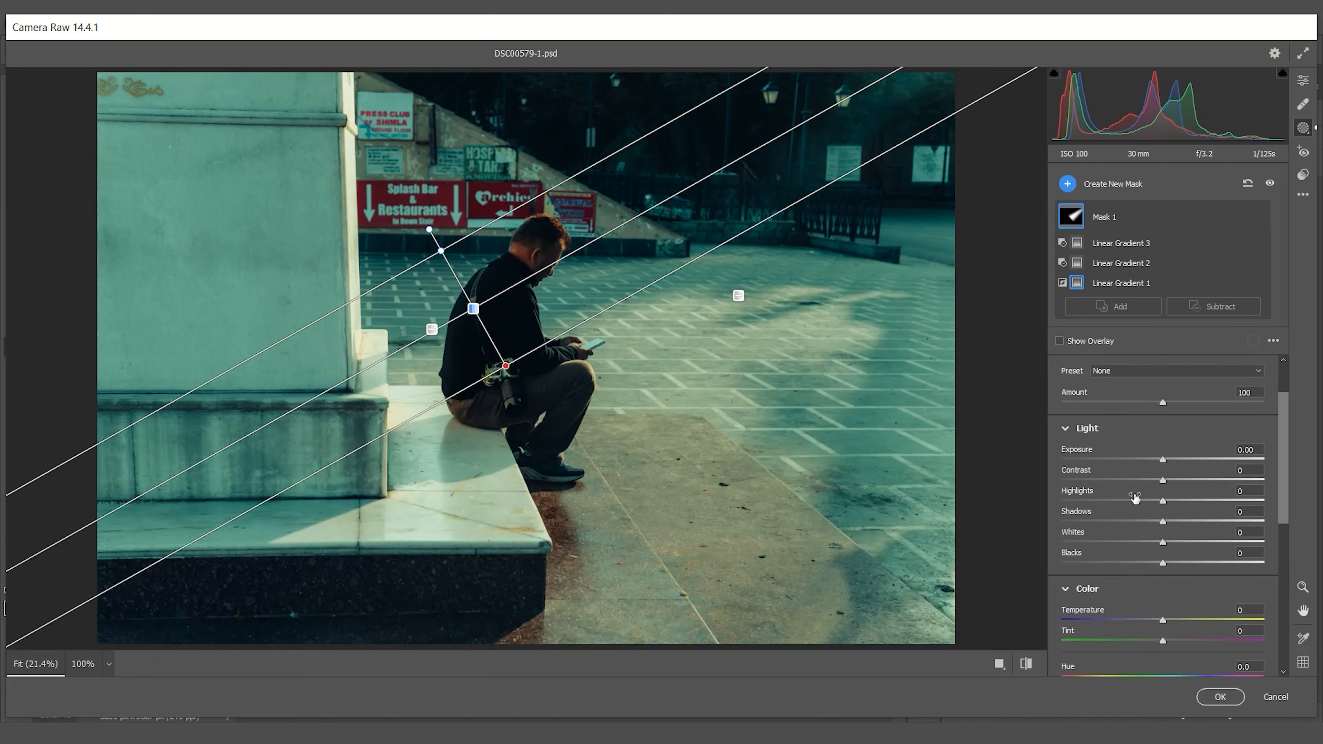
drag(1164, 526, 1262, 508)
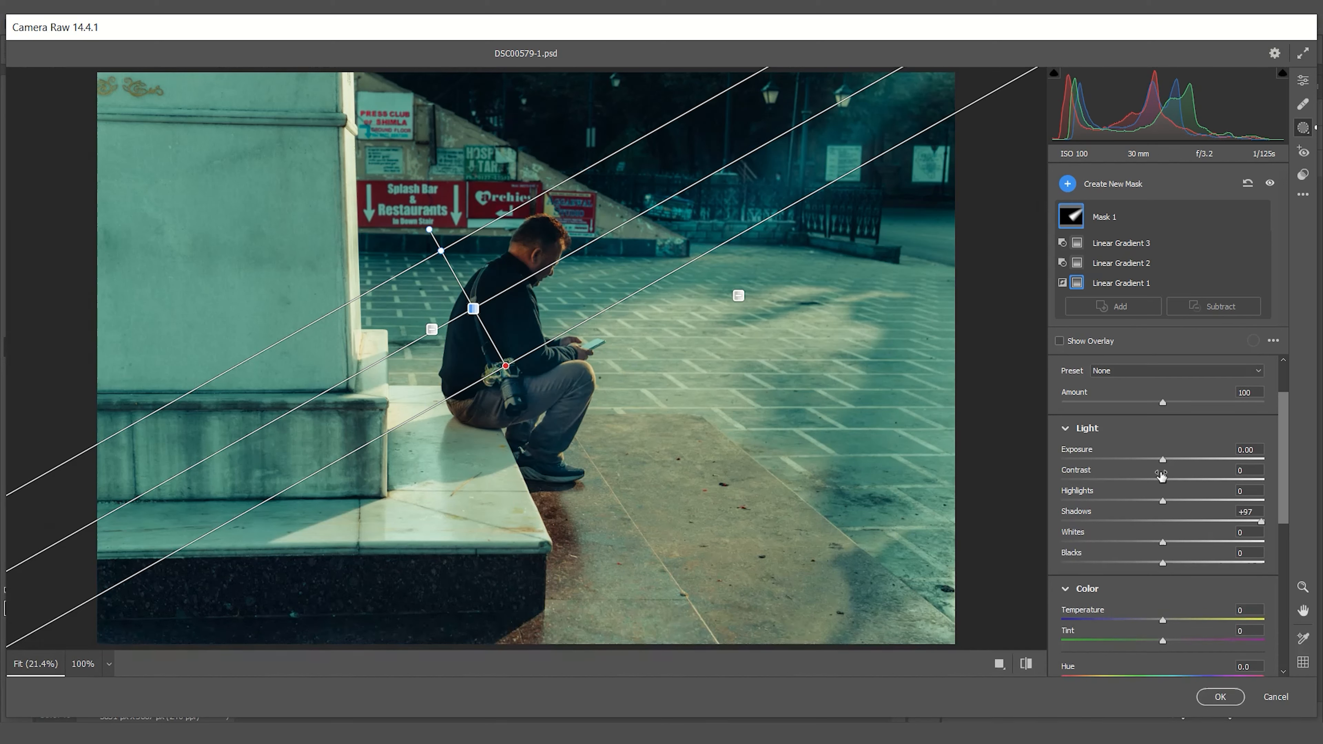
drag(1163, 460, 1216, 460)
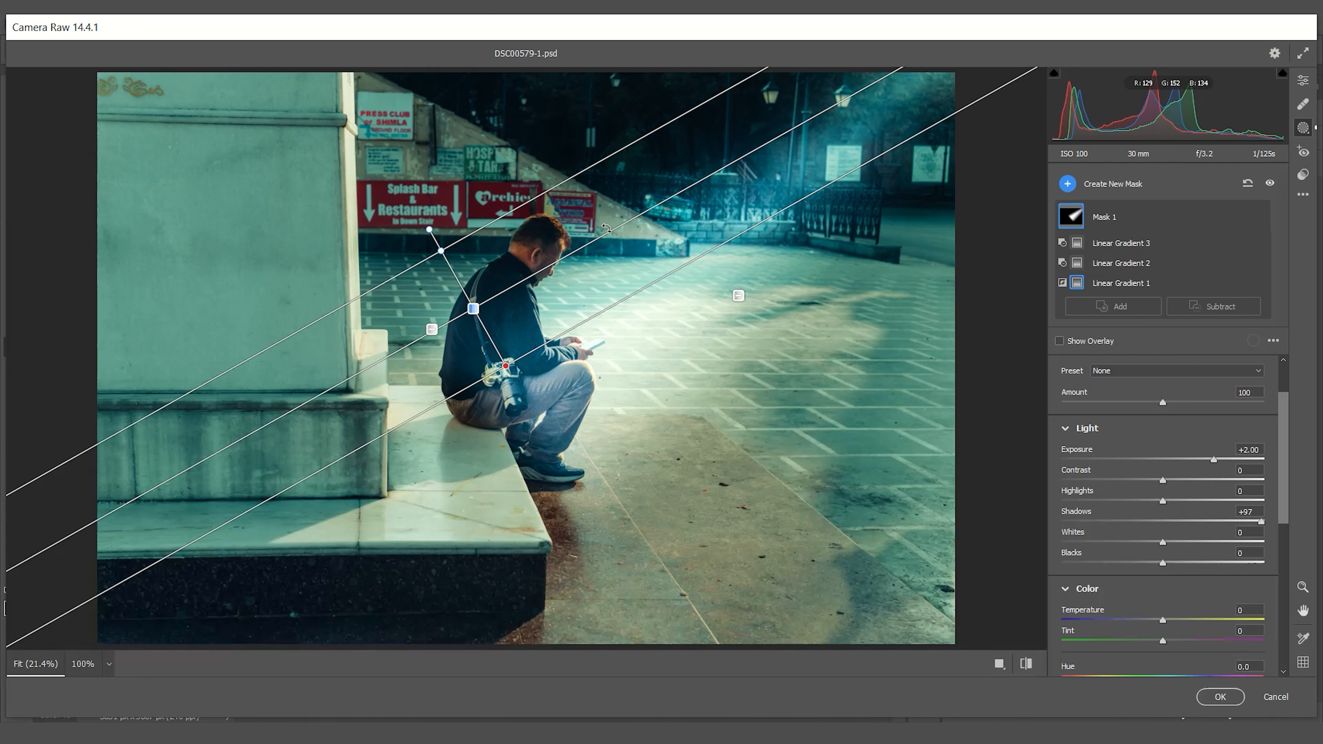
double_click(1214, 459)
double_click(1261, 522)
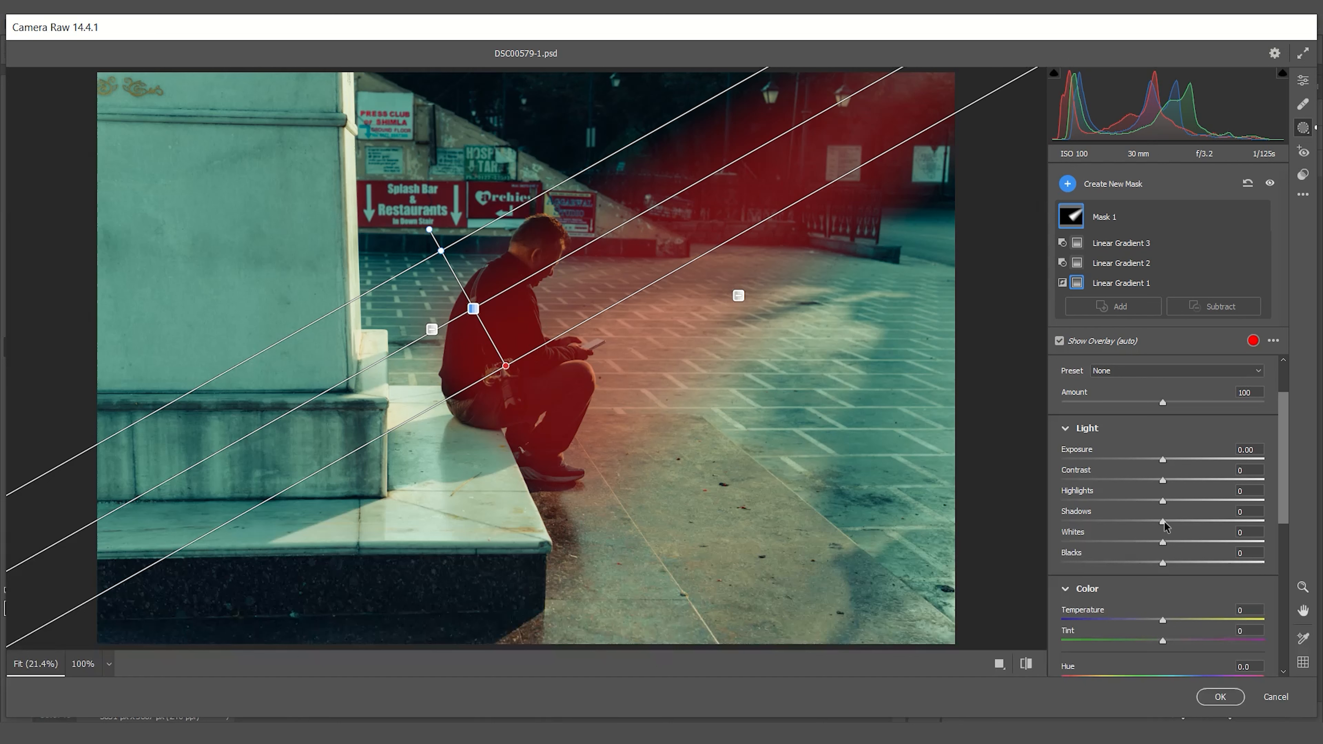
Step: Hide the overlay and brighten Mask 1 with Shadows +37, Contrast +18 and Exposure +0.45
click(1060, 342)
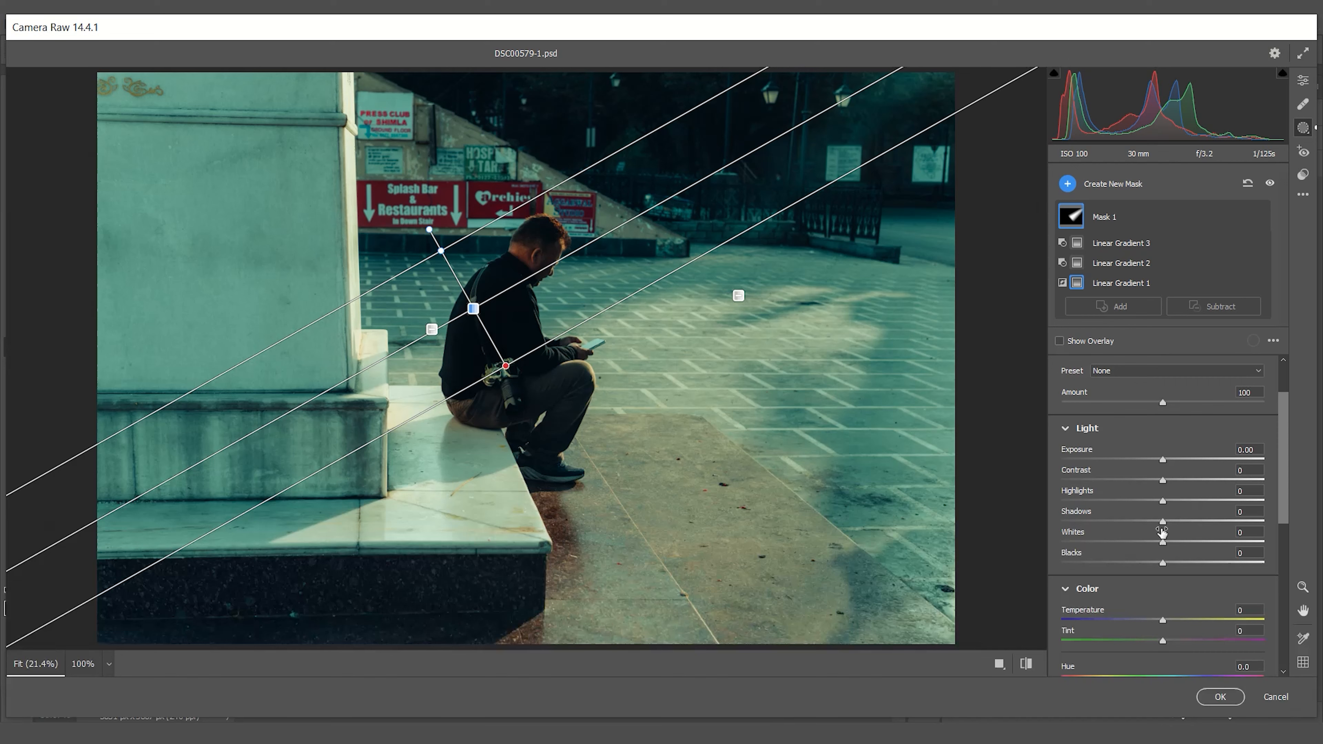
drag(1164, 522, 1200, 521)
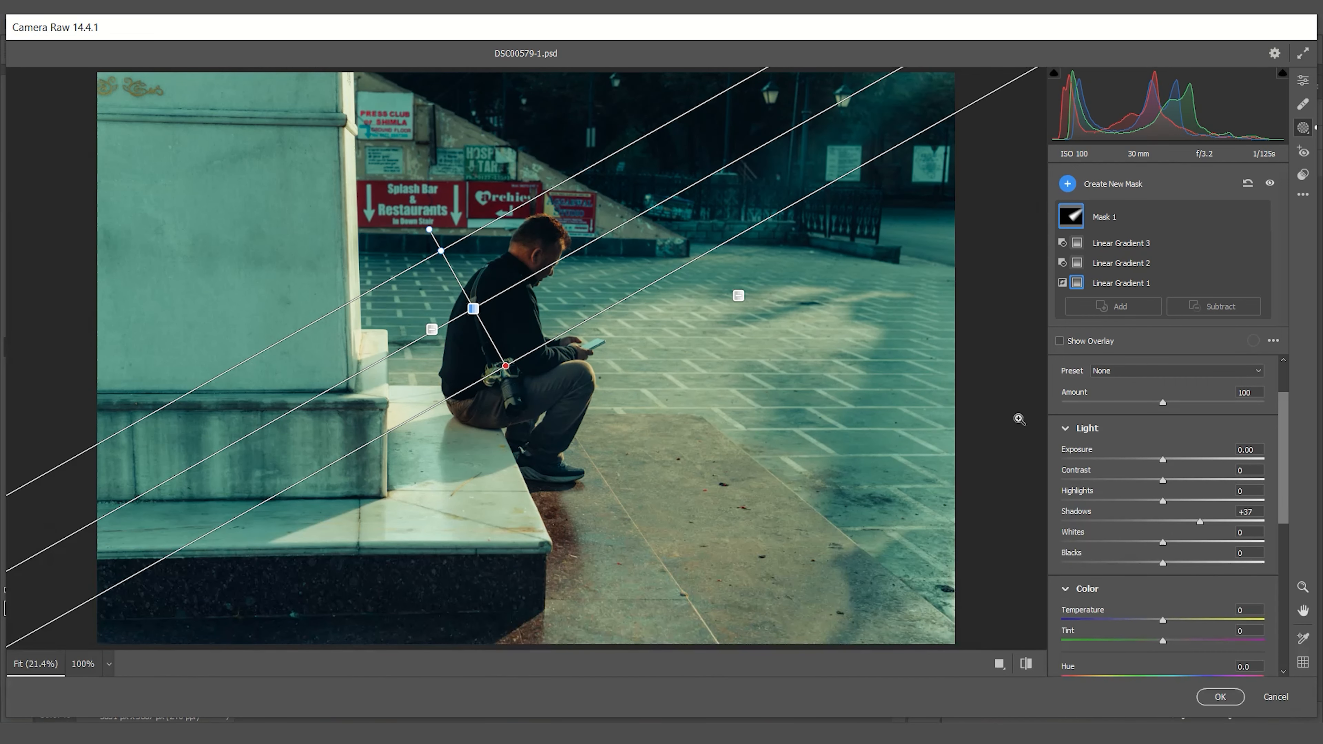
key(ctrl+plus)
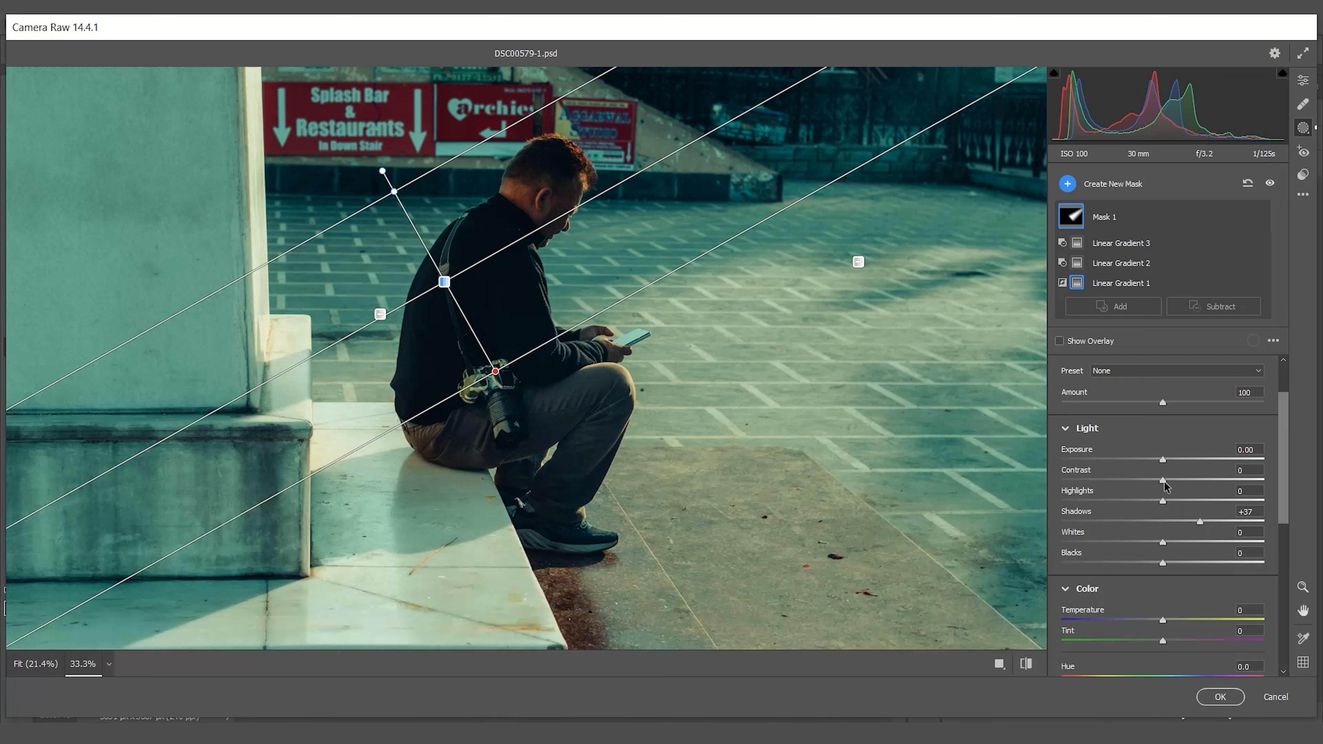
drag(1164, 485, 1182, 485)
drag(1165, 464, 1177, 464)
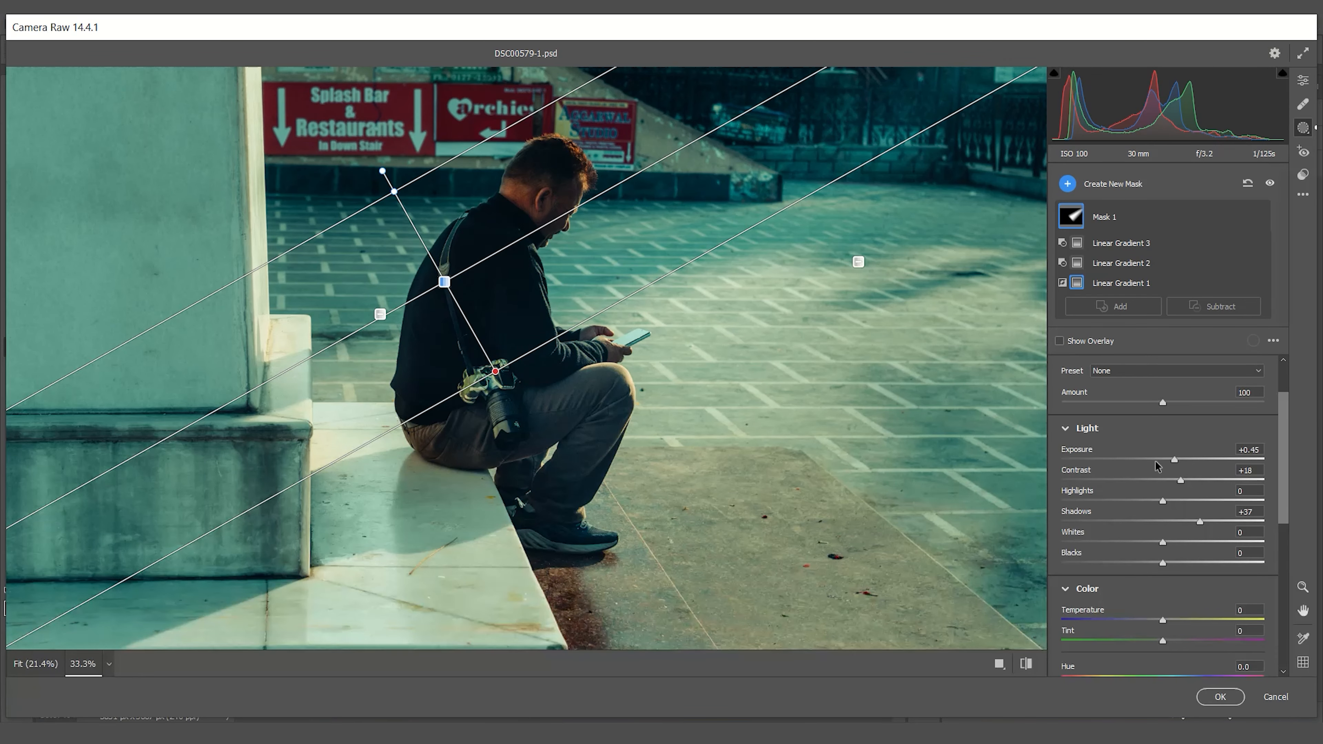
key(ctrl+0)
drag(1175, 461, 1205, 499)
Step: Warm the light beam by setting Mask 1's Temperature to +14
scroll(1063, 544, down, 4)
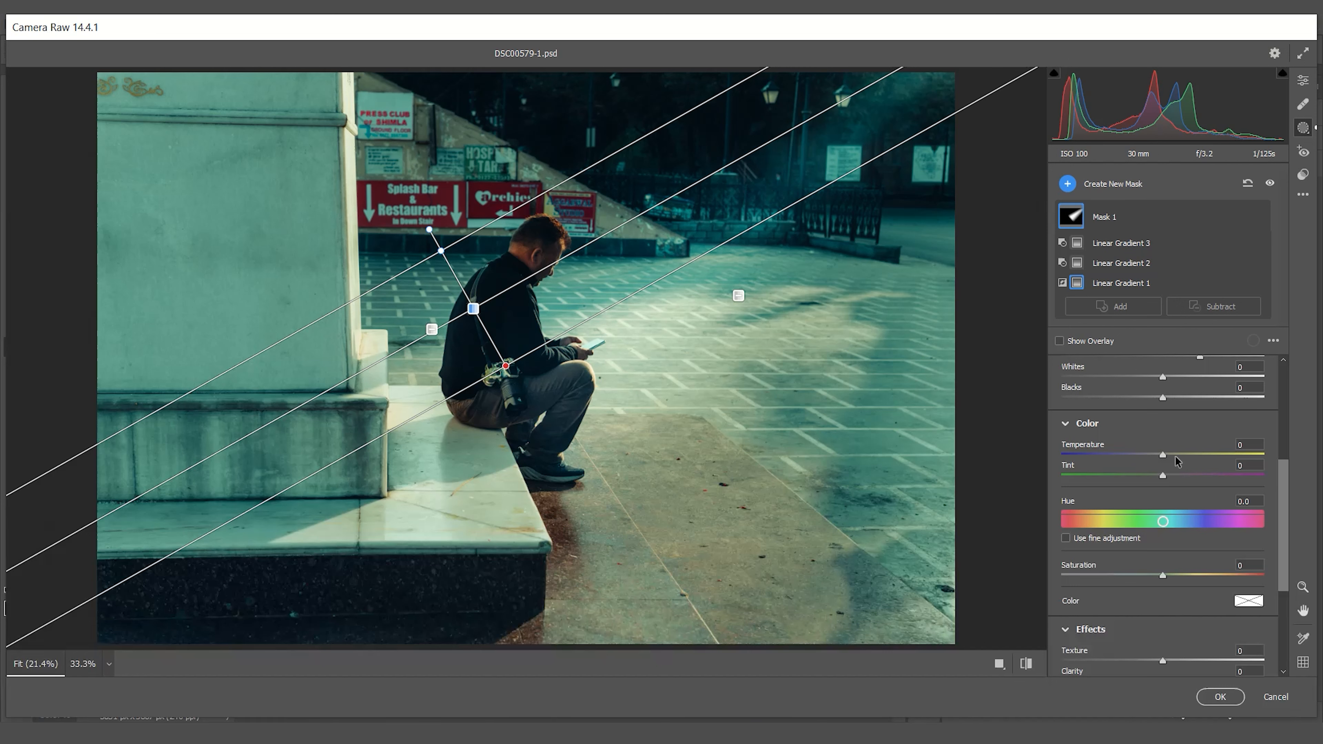
drag(1163, 454, 1183, 456)
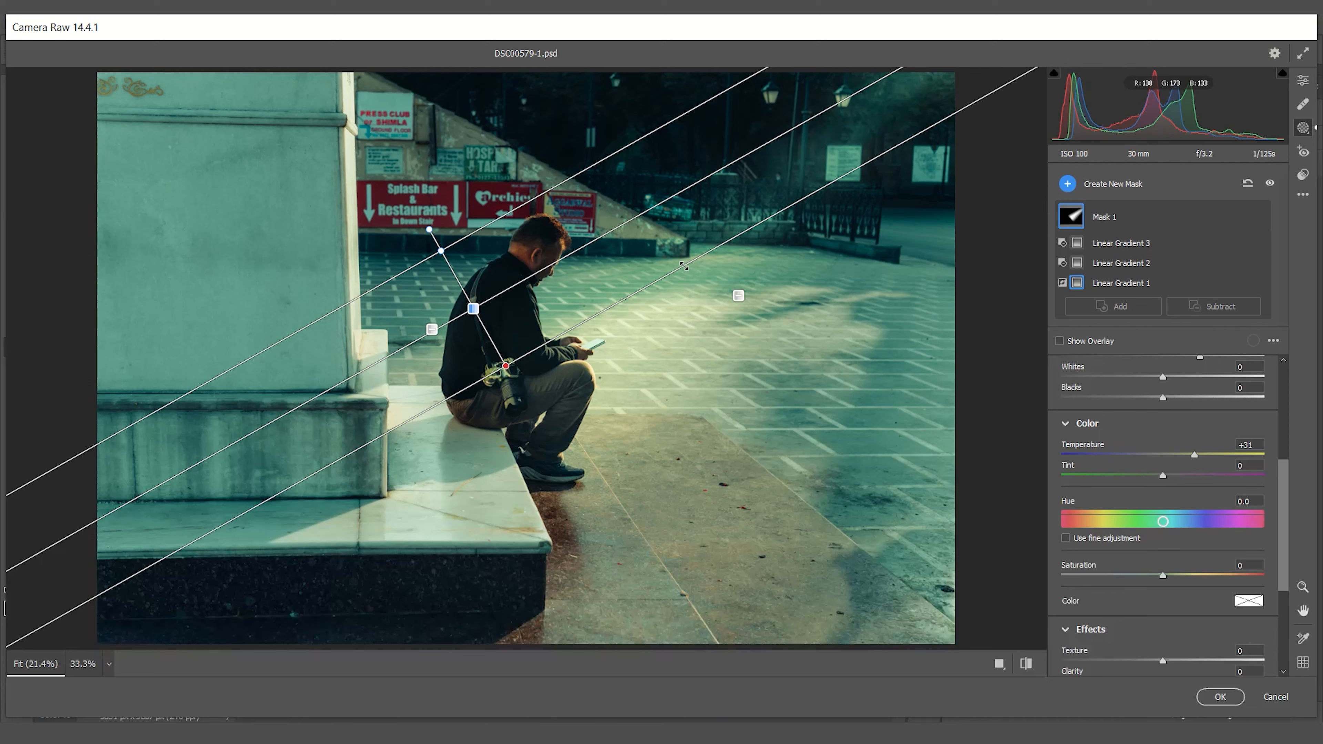
mouse_move(1193, 455)
mouse_down()
mouse_move(1232, 451)
mouse_move(1178, 454)
mouse_up()
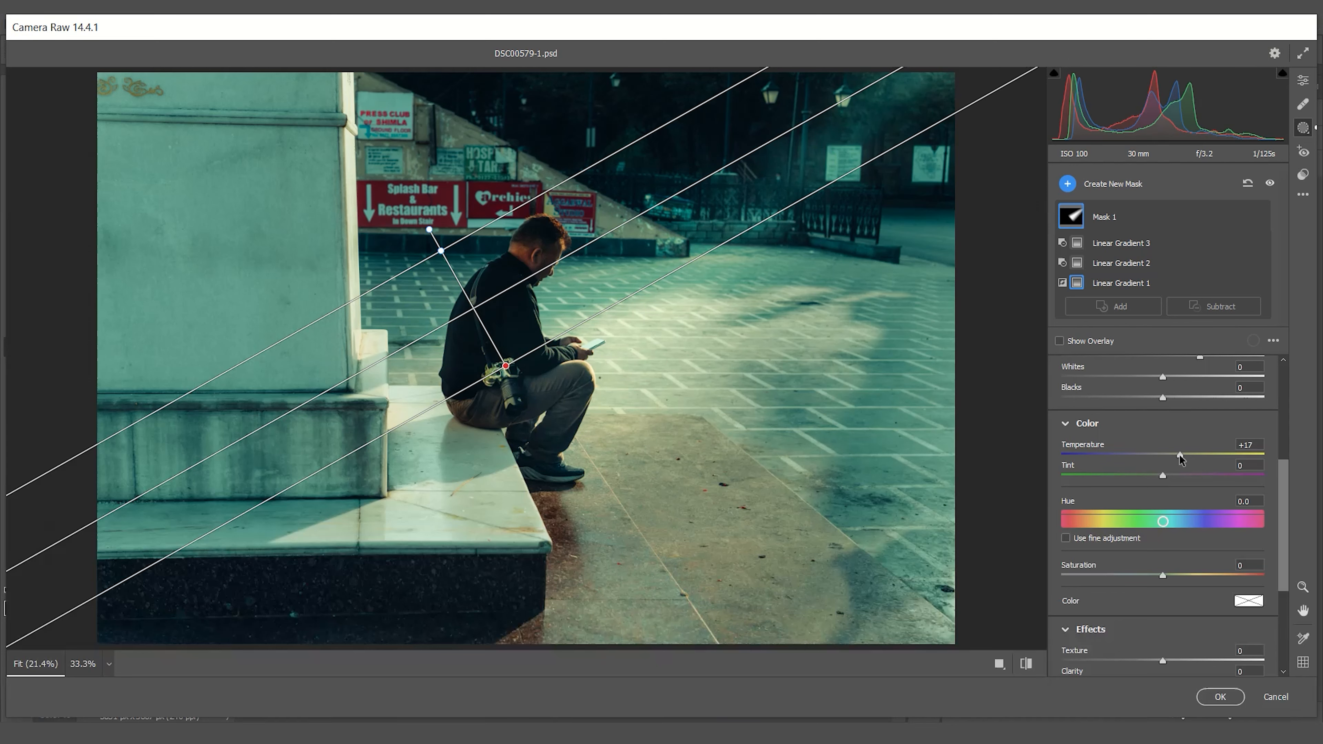
Step: Rotate and slightly widen Linear Gradient 2 on the pavement, checking the masked area with the overlay before hiding it
click(738, 296)
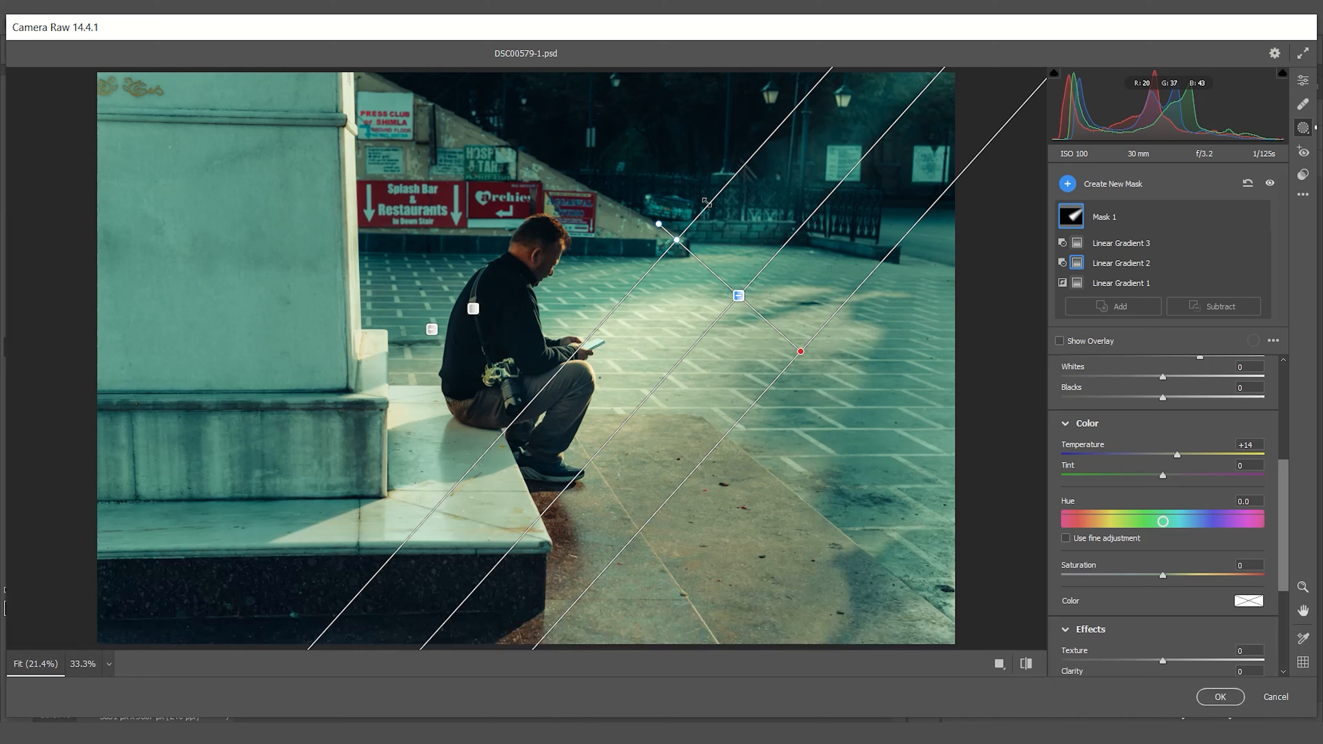
drag(791, 234, 791, 230)
drag(805, 348, 818, 358)
click(1059, 341)
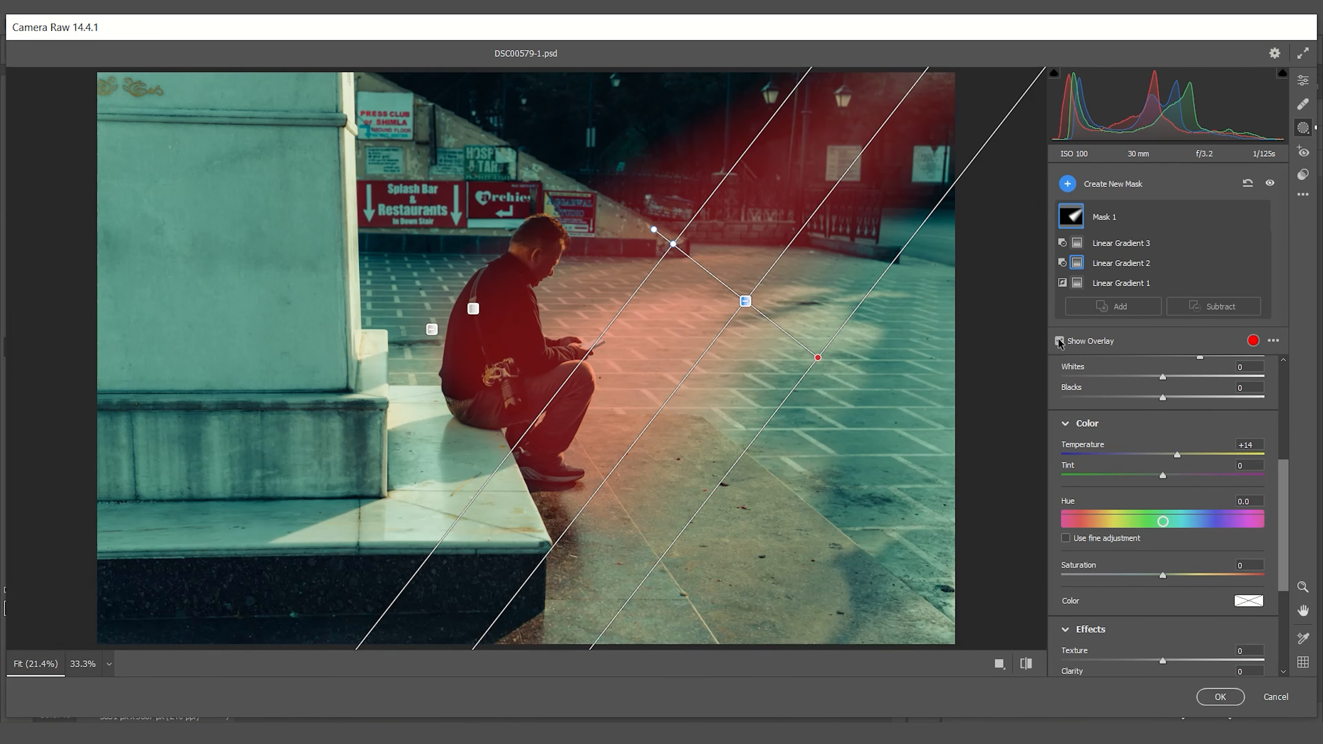
click(1059, 342)
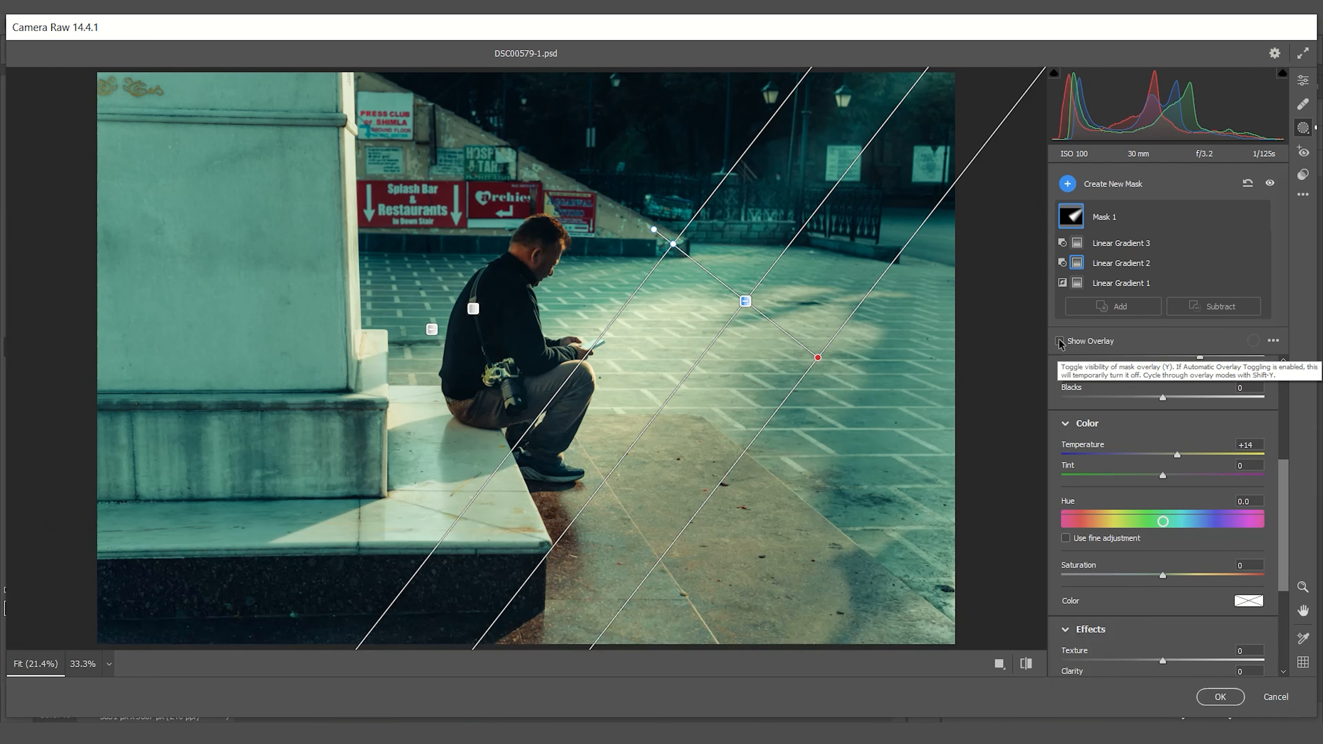
Step: Create a brush mask with Size 24 and Feather 86, and dab it over the dark background beside the rightmost lamp
click(1111, 185)
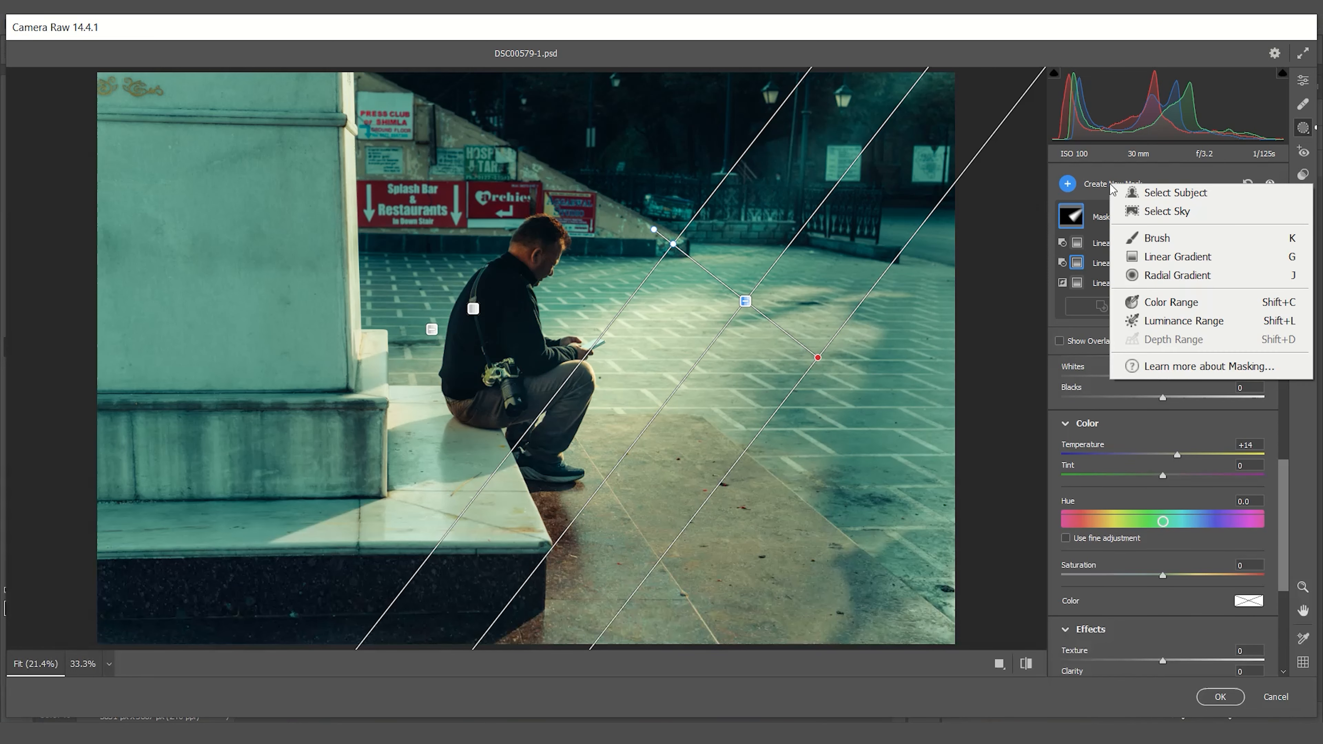
click(1136, 238)
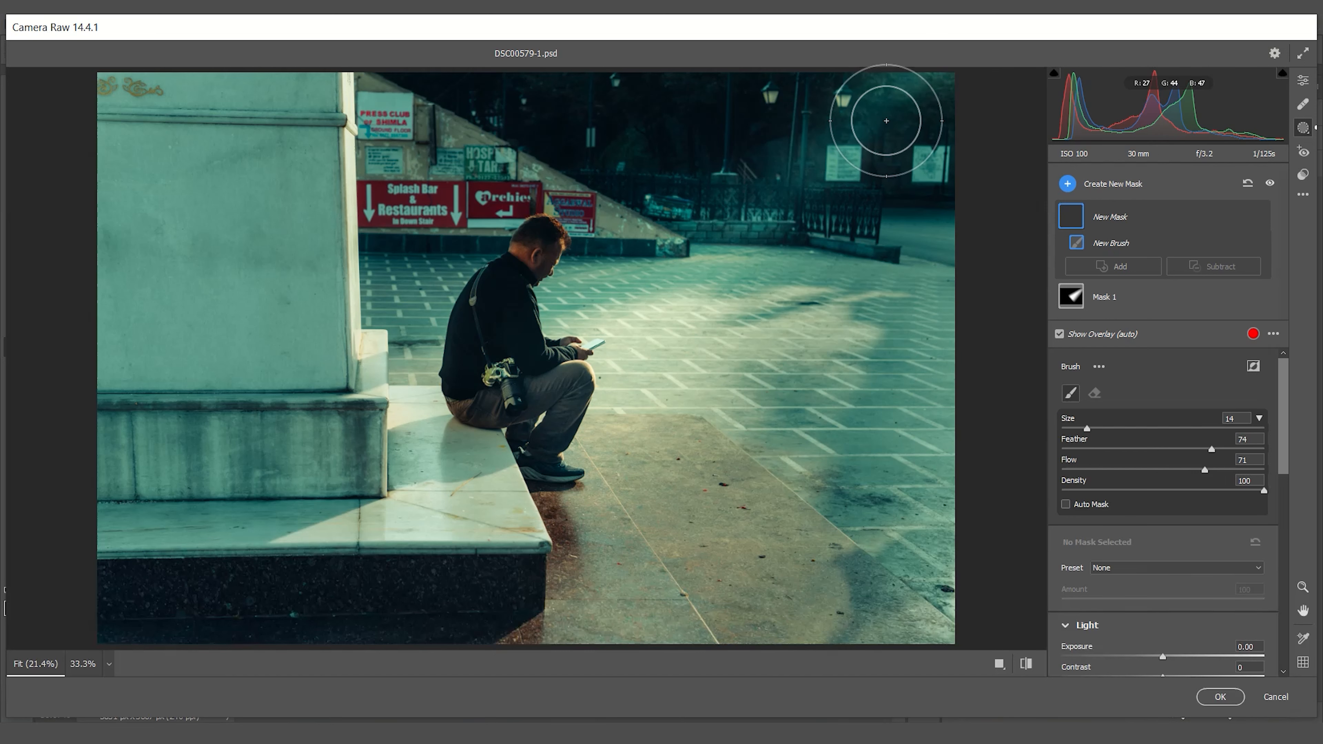
key(bracketright)
key(bracketright)
key(bracketright)
key(bracketright)
key(bracketright)
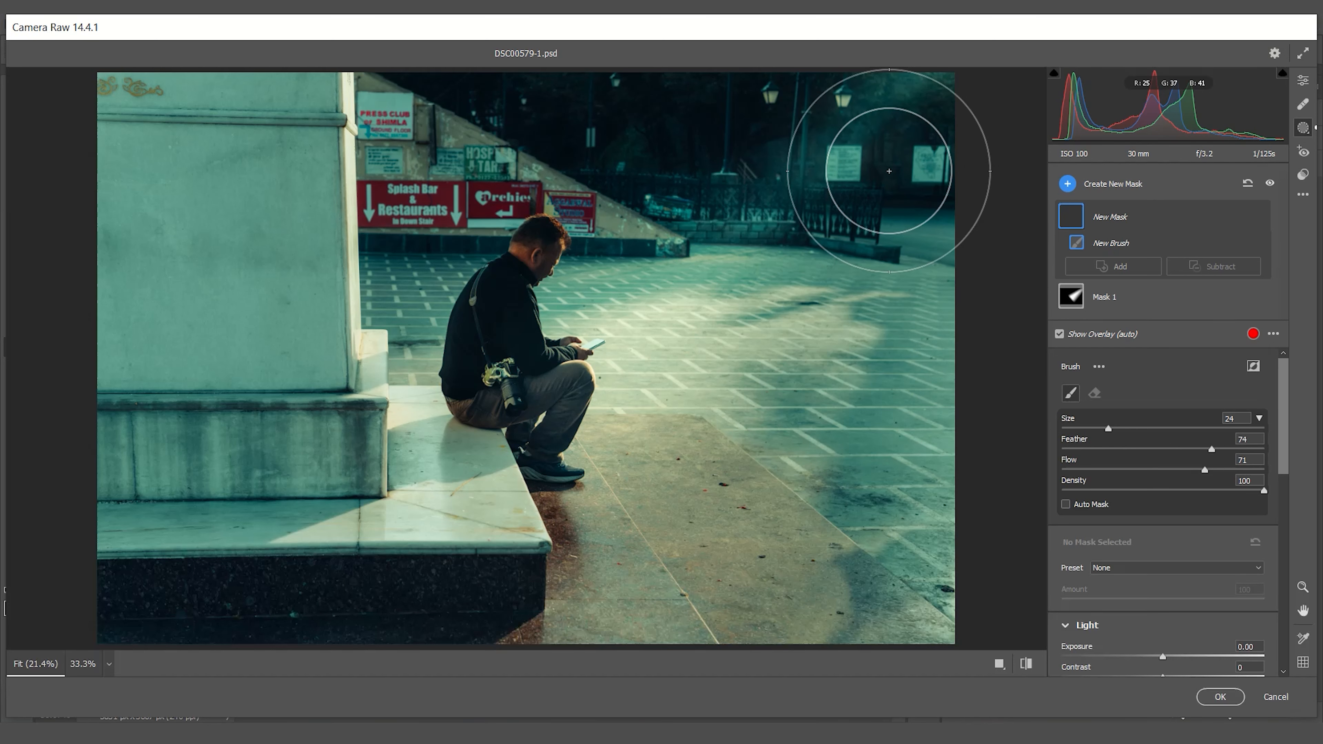
drag(1212, 450, 1237, 449)
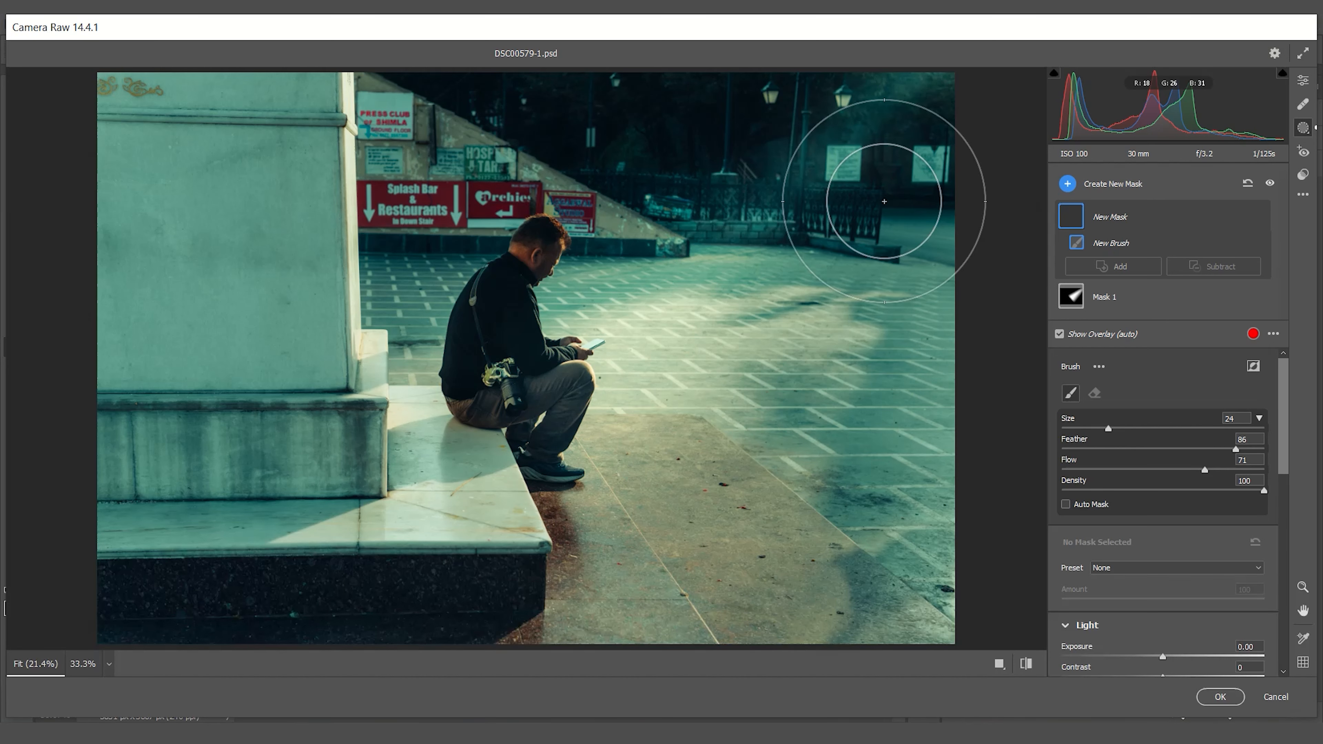
click(911, 103)
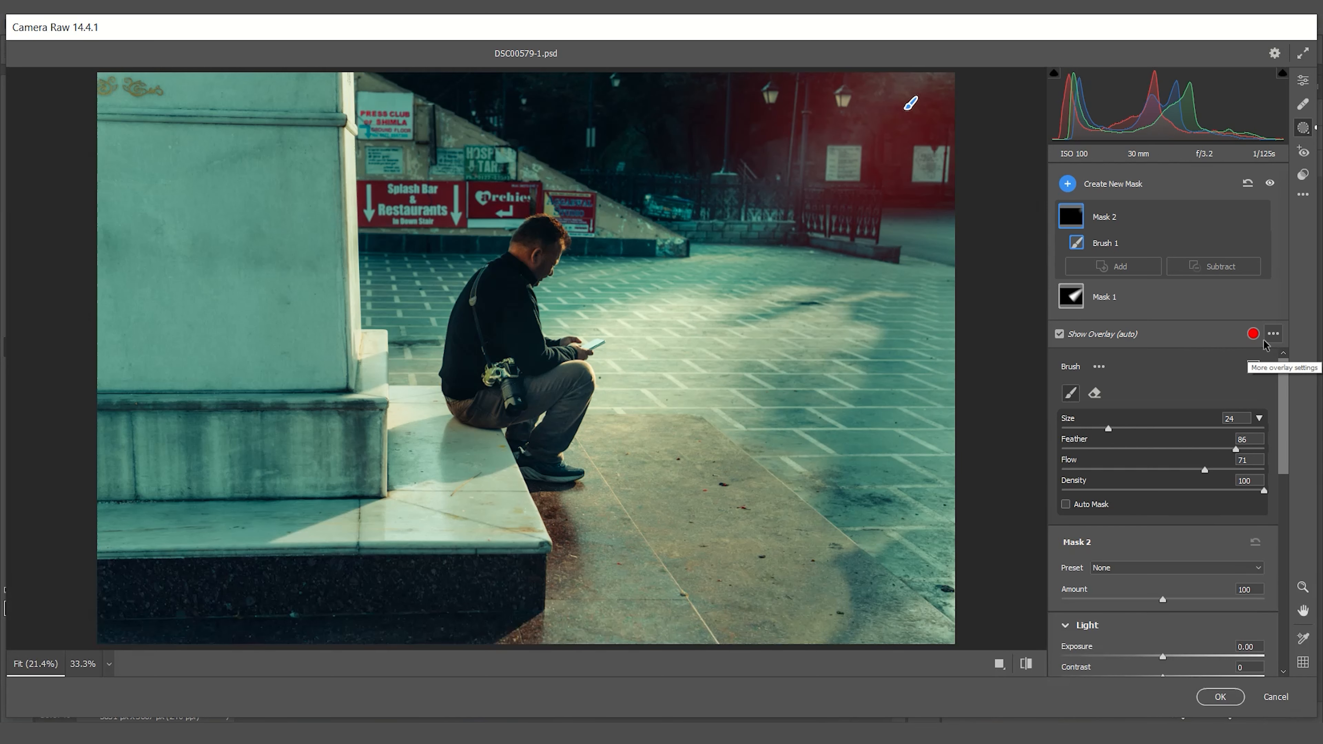
scroll(1285, 382, down, 3)
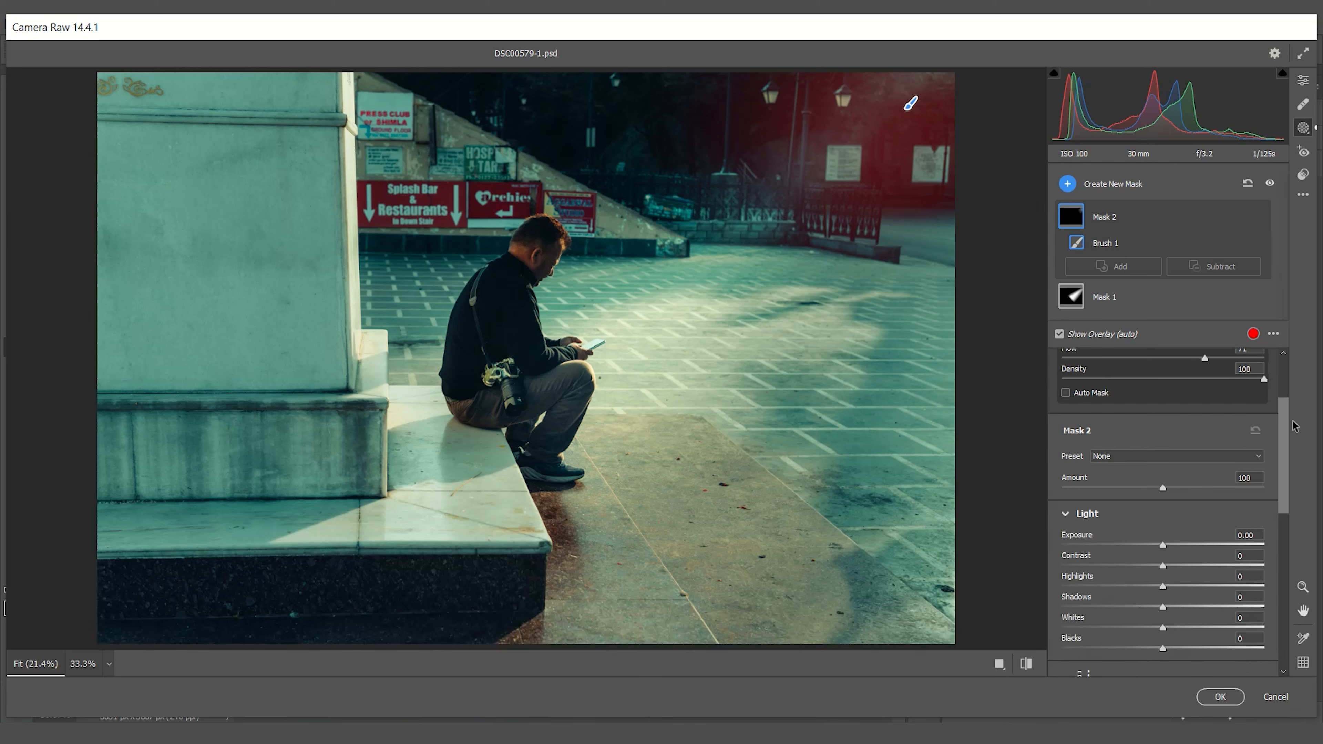
Step: Hide the overlay and light Mask 2 with Exposure +1.10, Highlights +37 and Temperature +13
click(1060, 334)
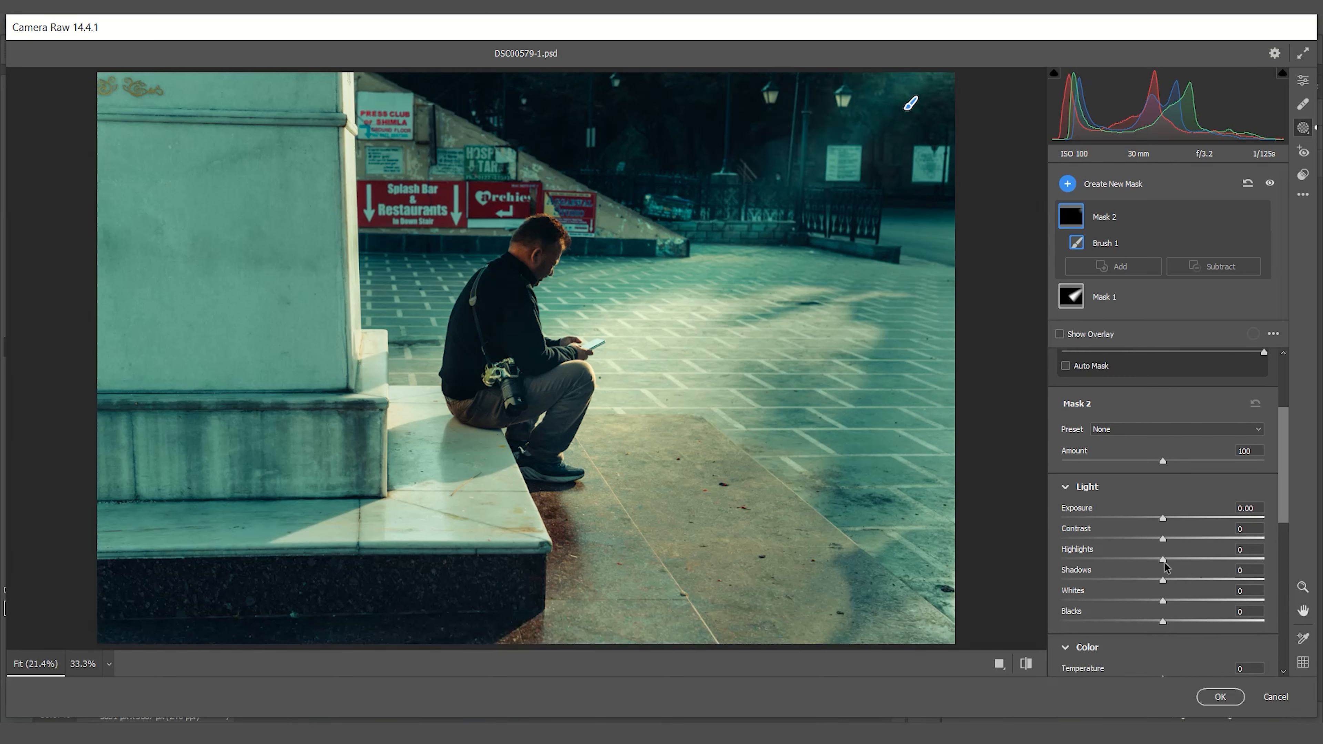
drag(1164, 563, 1191, 519)
drag(1282, 483, 1287, 543)
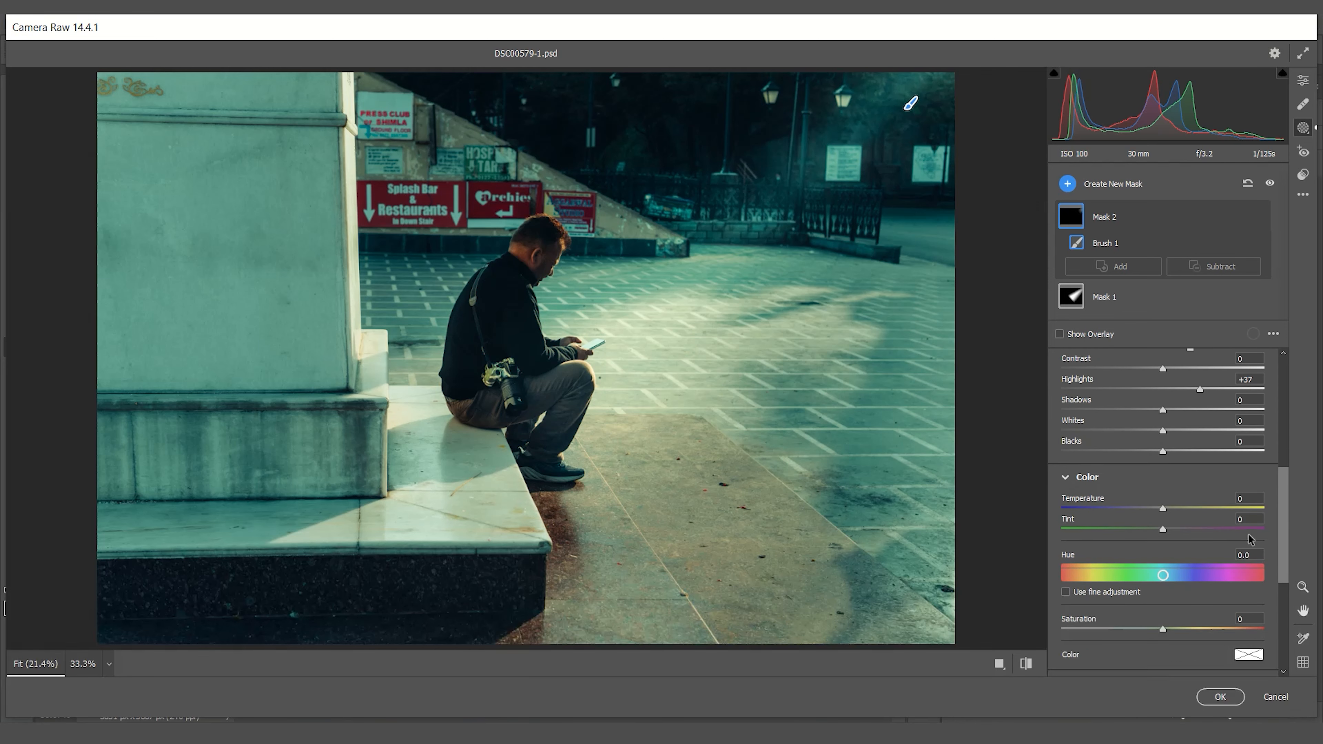
mouse_move(1165, 509)
mouse_down()
mouse_move(1196, 507)
mouse_move(1177, 510)
mouse_up()
scroll(1277, 413, up, 2)
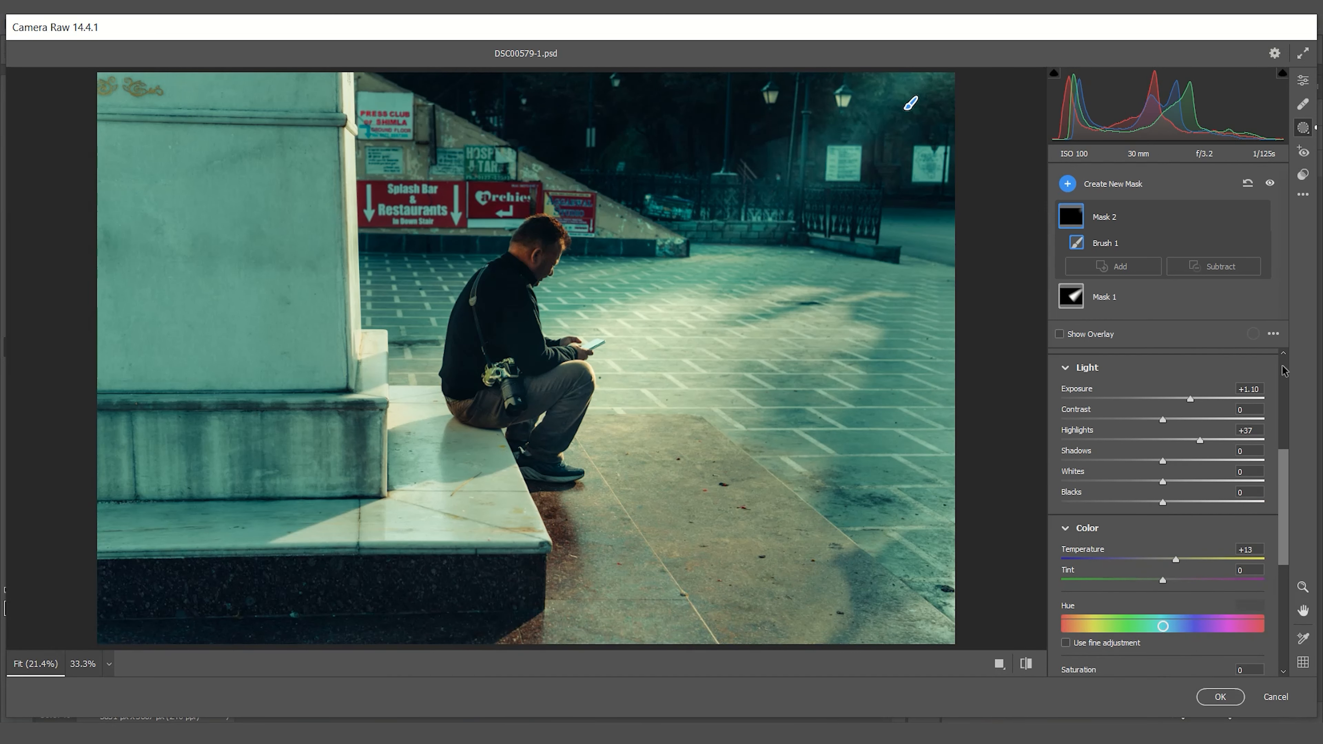
scroll(1284, 371, up, 10)
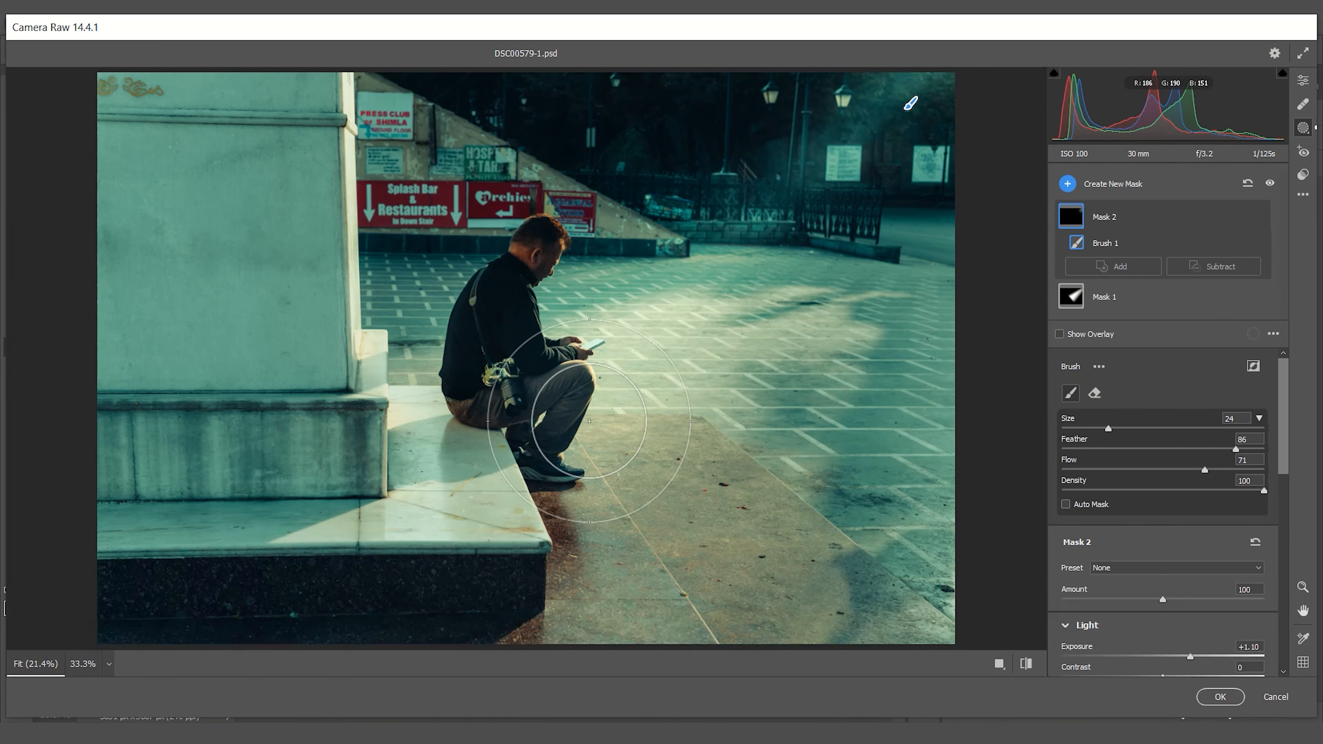
Step: Create a radial gradient mask enclosing the seated man, centre it on his body and set its Feather to 79
key(ctrl+plus)
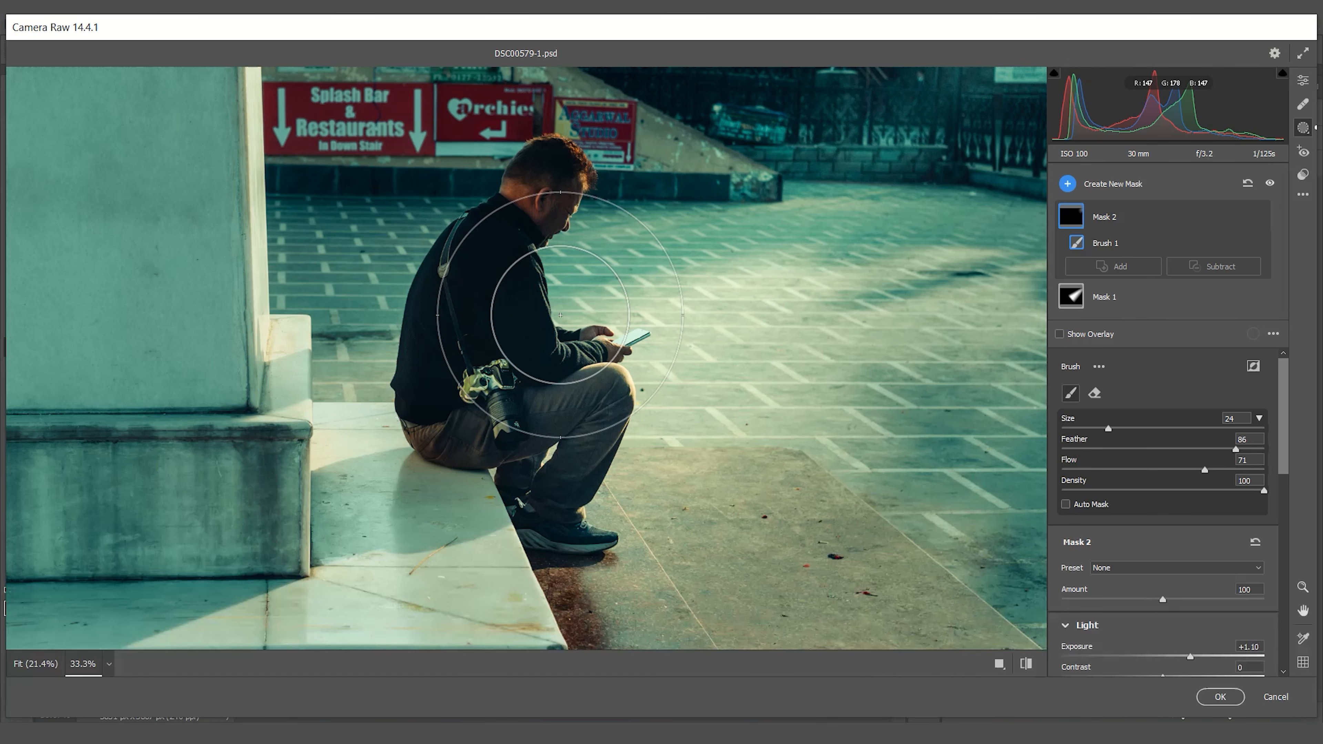
key(ctrl+minus)
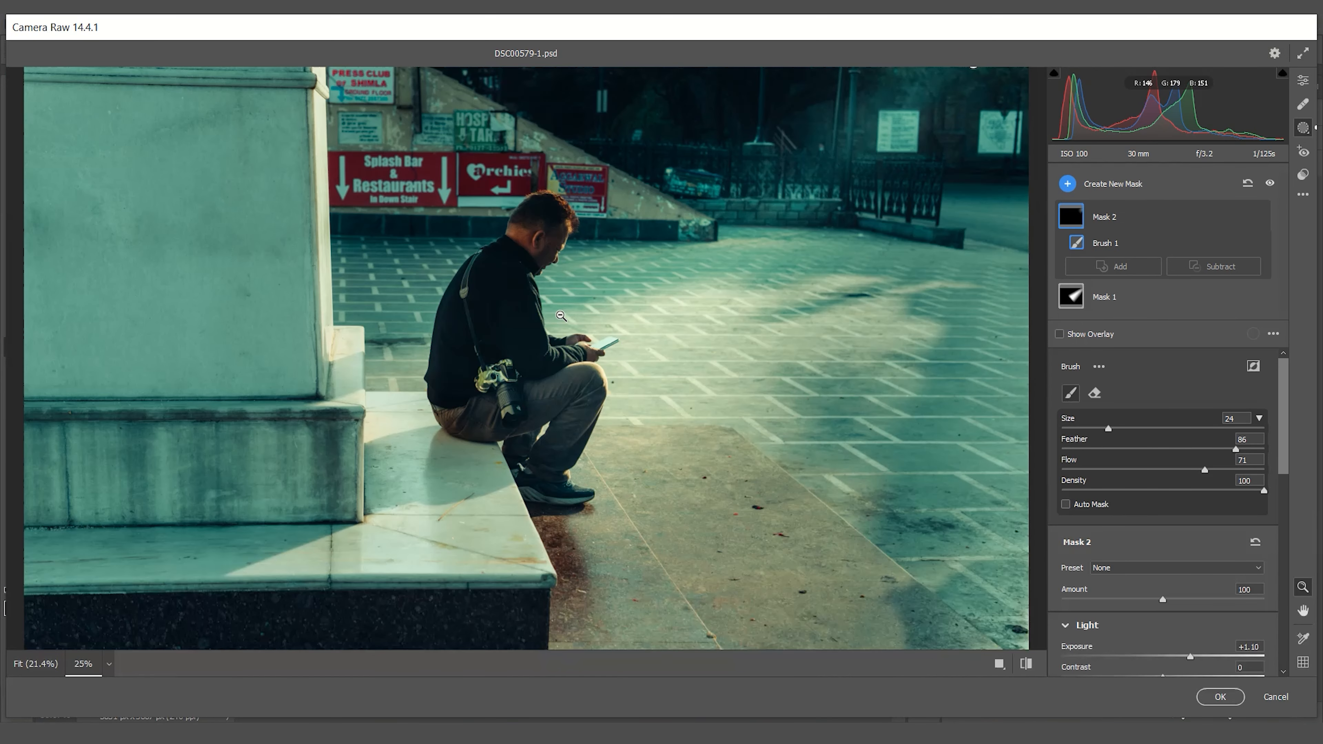
key(ctrl+0)
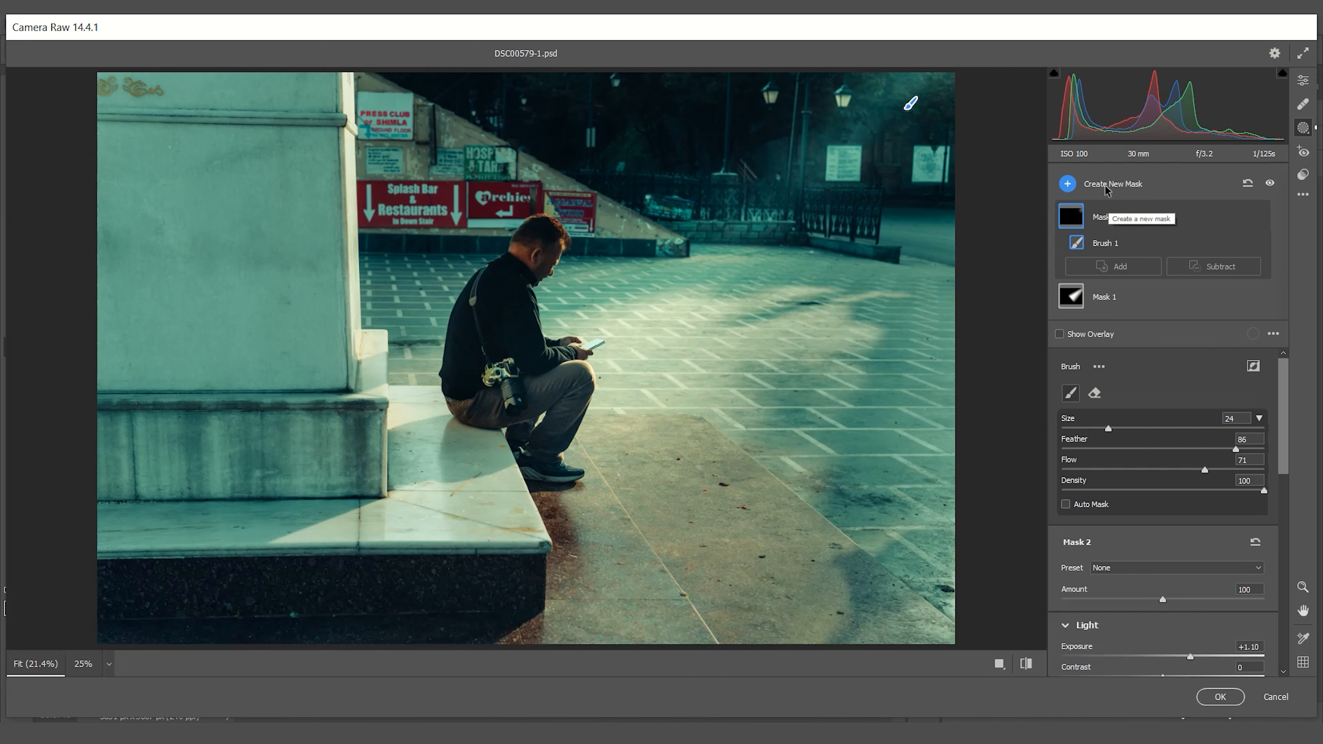
click(1105, 189)
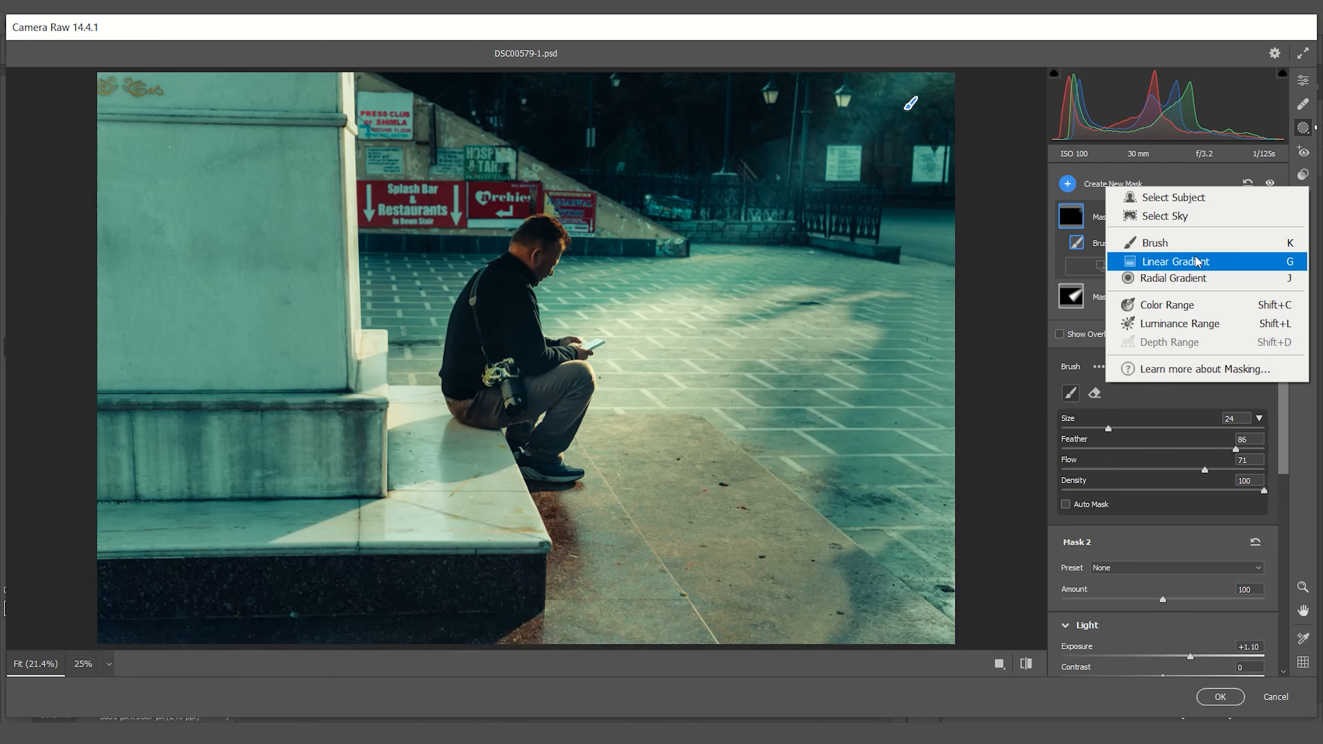
click(1177, 278)
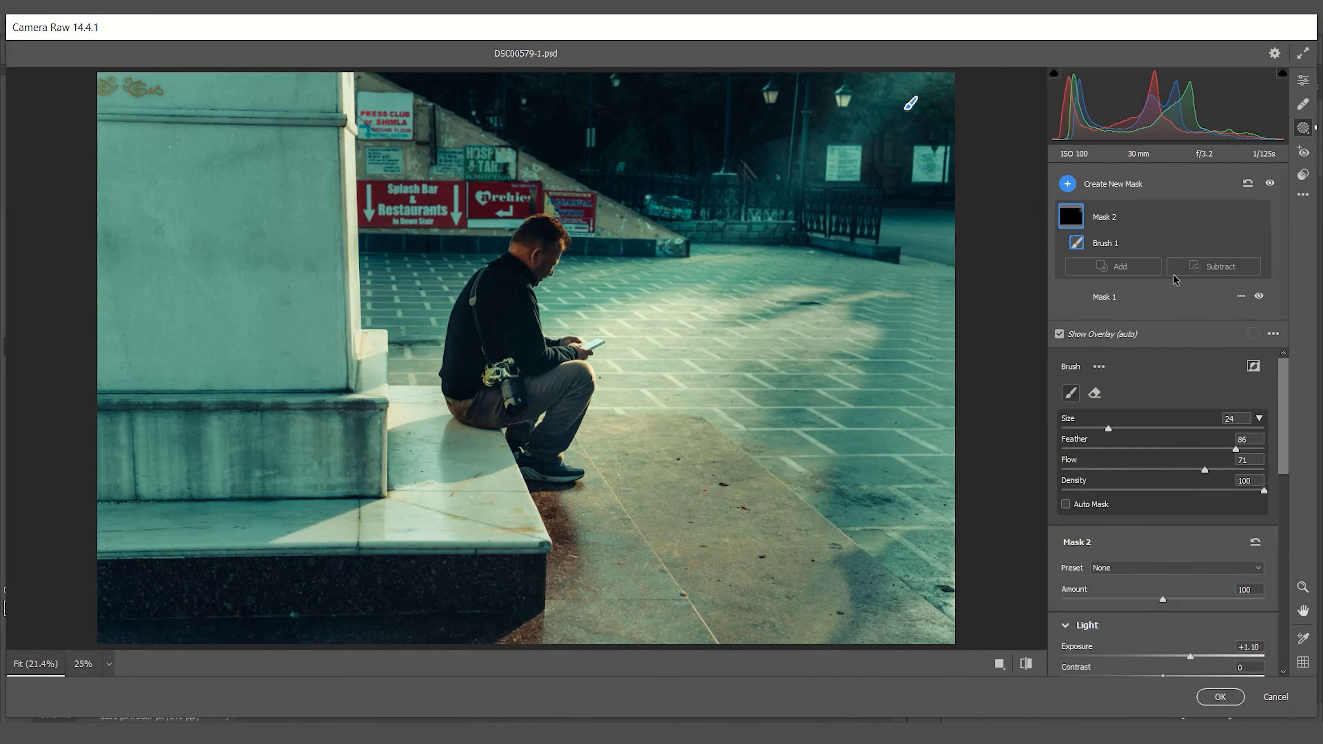
drag(532, 281, 618, 425)
mouse_move(532, 281)
mouse_down()
mouse_move(548, 328)
mouse_move(533, 333)
mouse_up()
drag(1182, 434, 1222, 434)
drag(619, 332, 624, 333)
drag(533, 333, 536, 334)
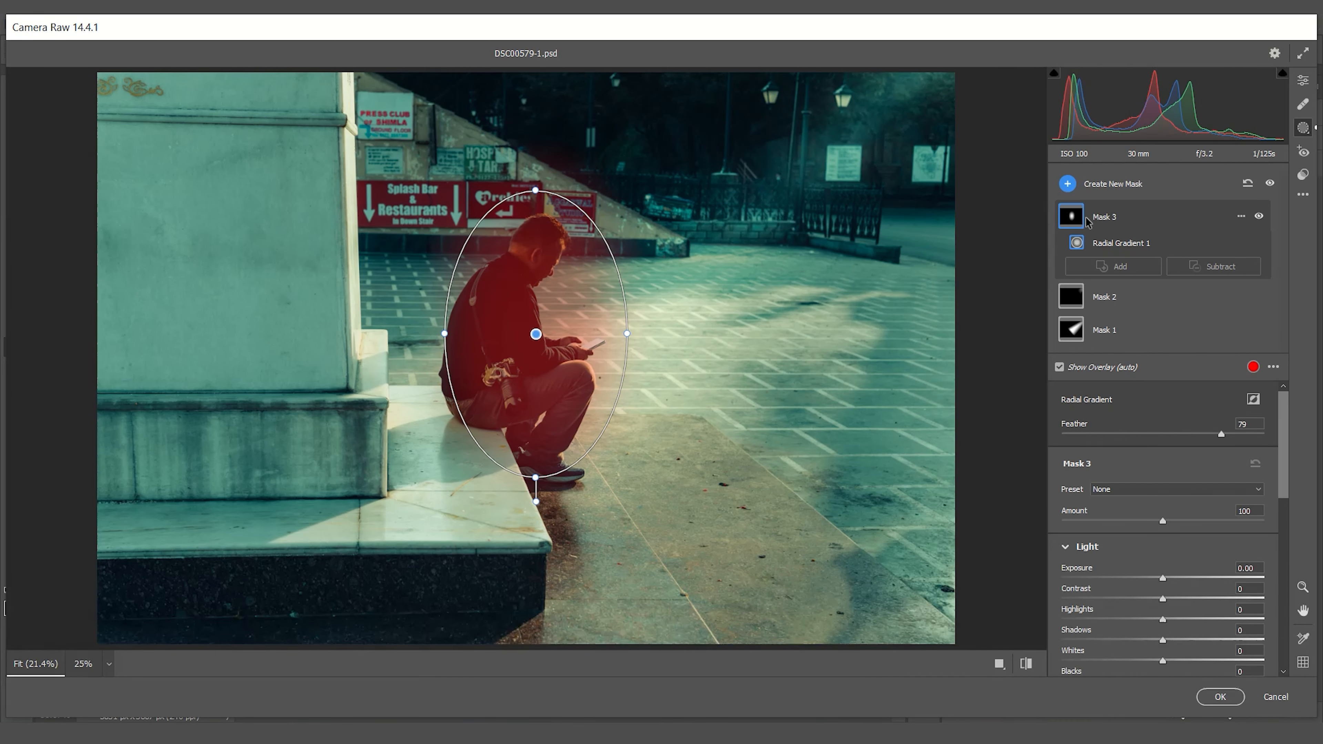
Step: Hide the overlay and subtly lift the man in Mask 3 with Shadows +2 and Highlights +7
click(1063, 370)
scroll(1120, 469, down, 1)
key(ctrl+plus)
key(ctrl+plus)
key(ctrl+plus)
drag(978, 293, 985, 355)
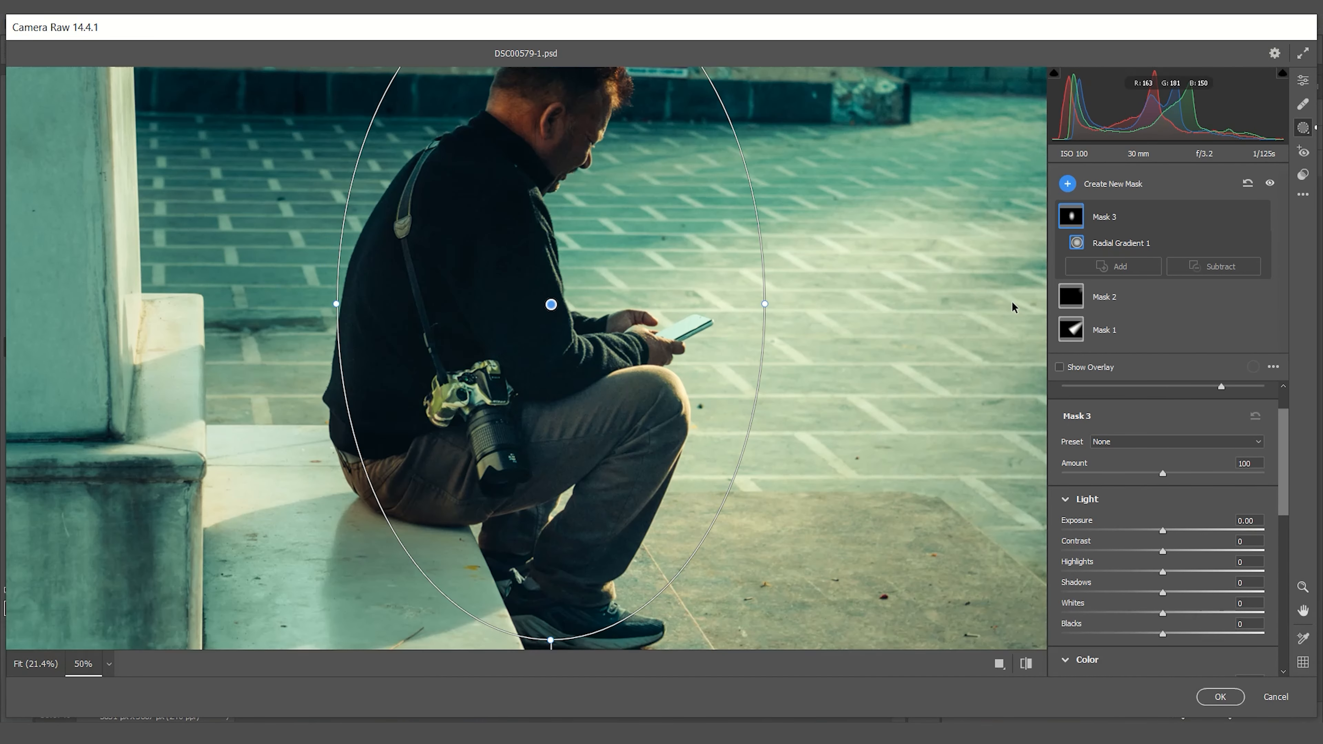
drag(1163, 593, 1168, 594)
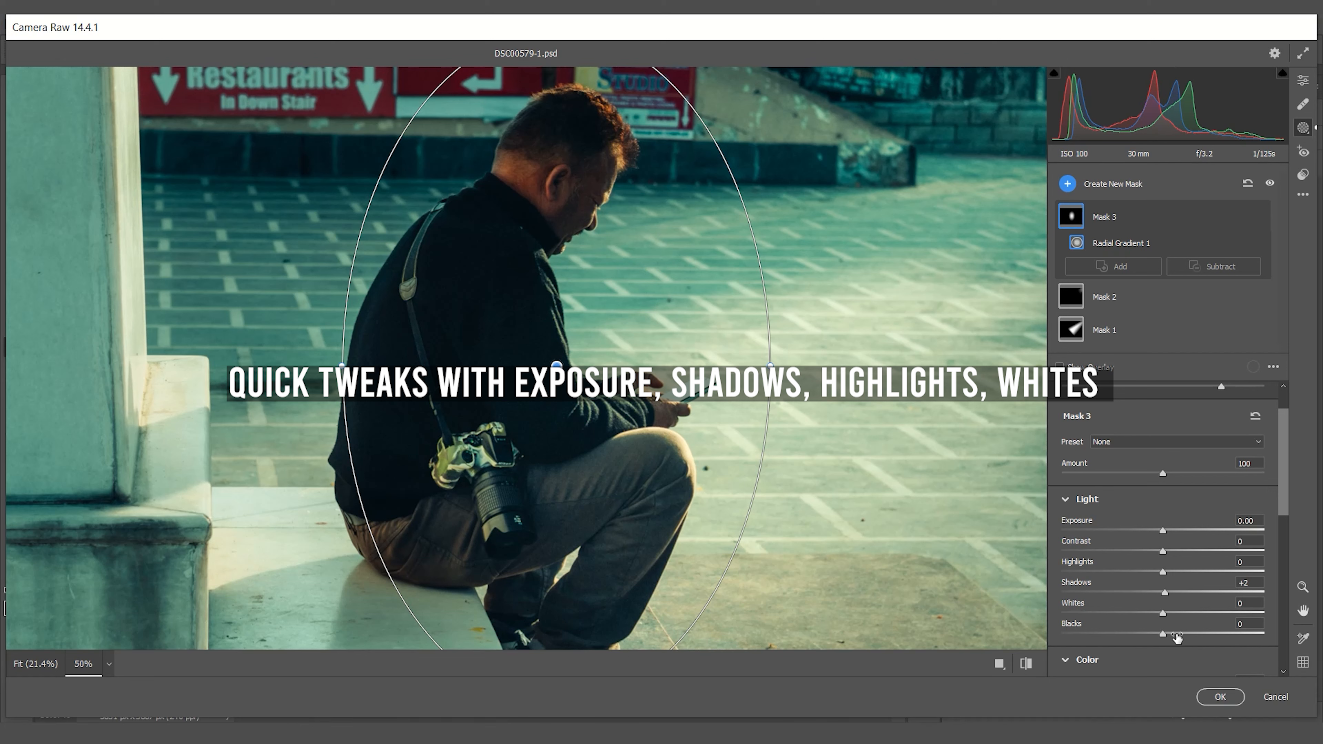
drag(1163, 572, 1165, 531)
drag(1285, 499, 1312, 558)
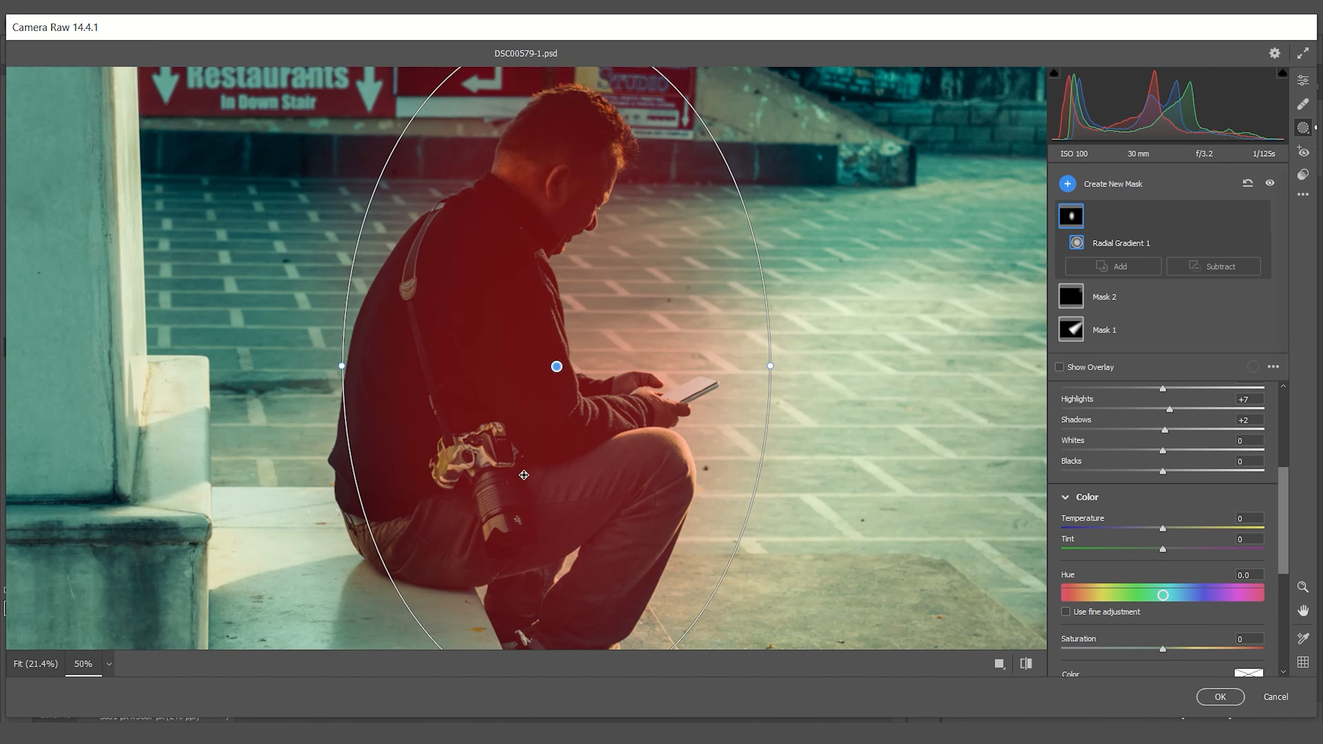
Step: Return to Mask 1 with the light beam and reduce its Shadows to +15
key(ctrl+plus)
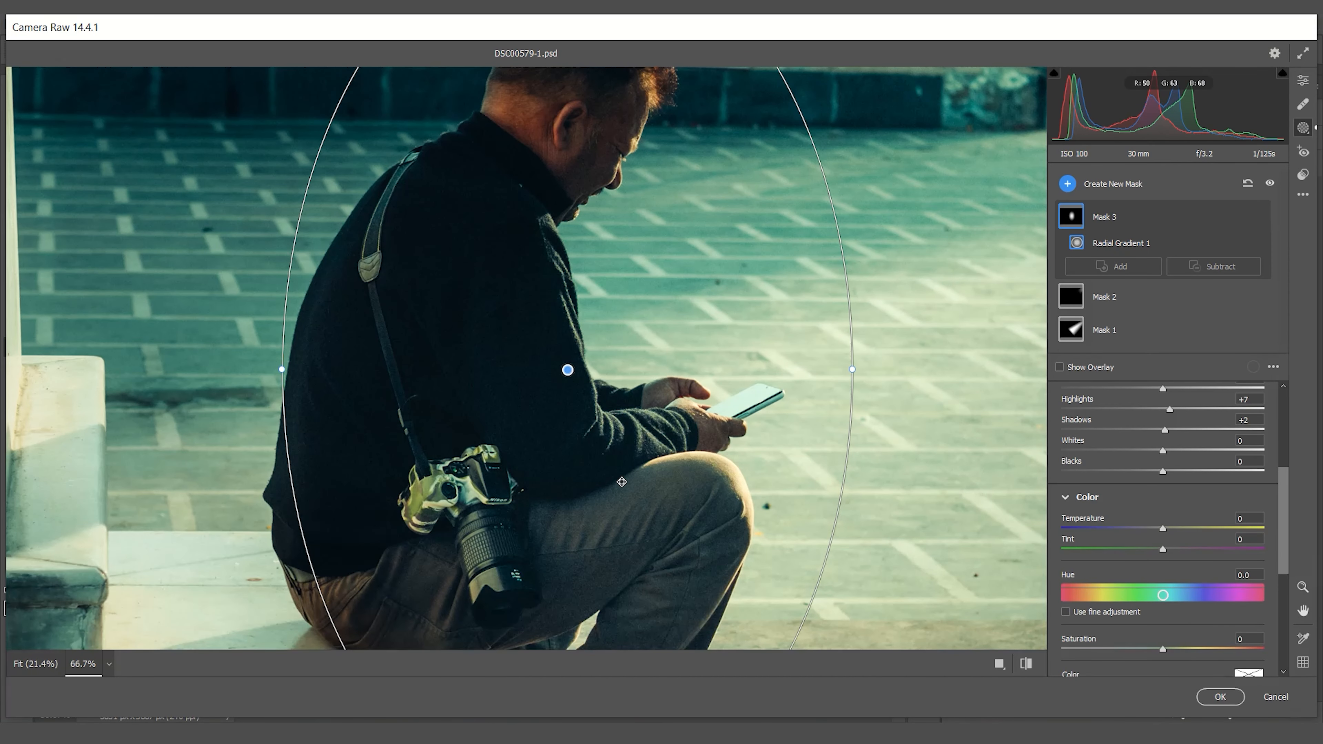
key(ctrl+minus)
key(ctrl+minus)
click(1101, 336)
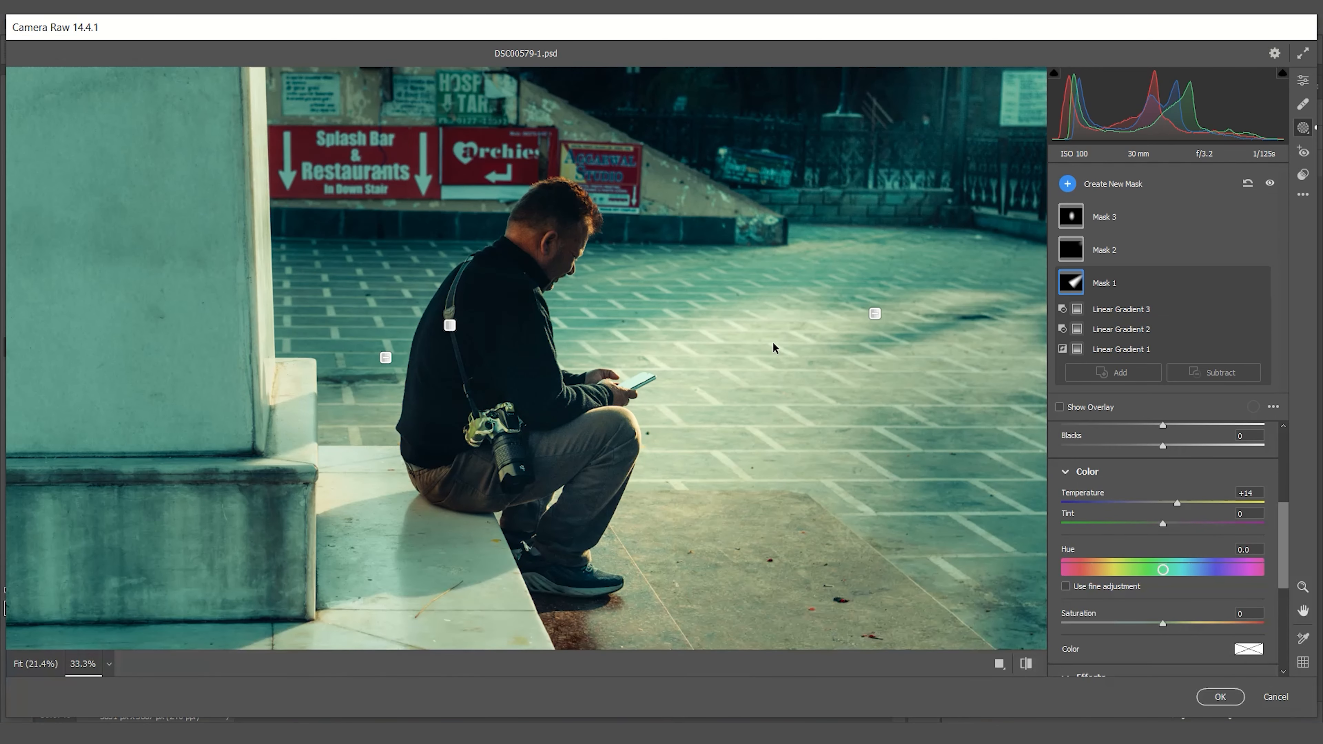
scroll(1162, 521, up, 3)
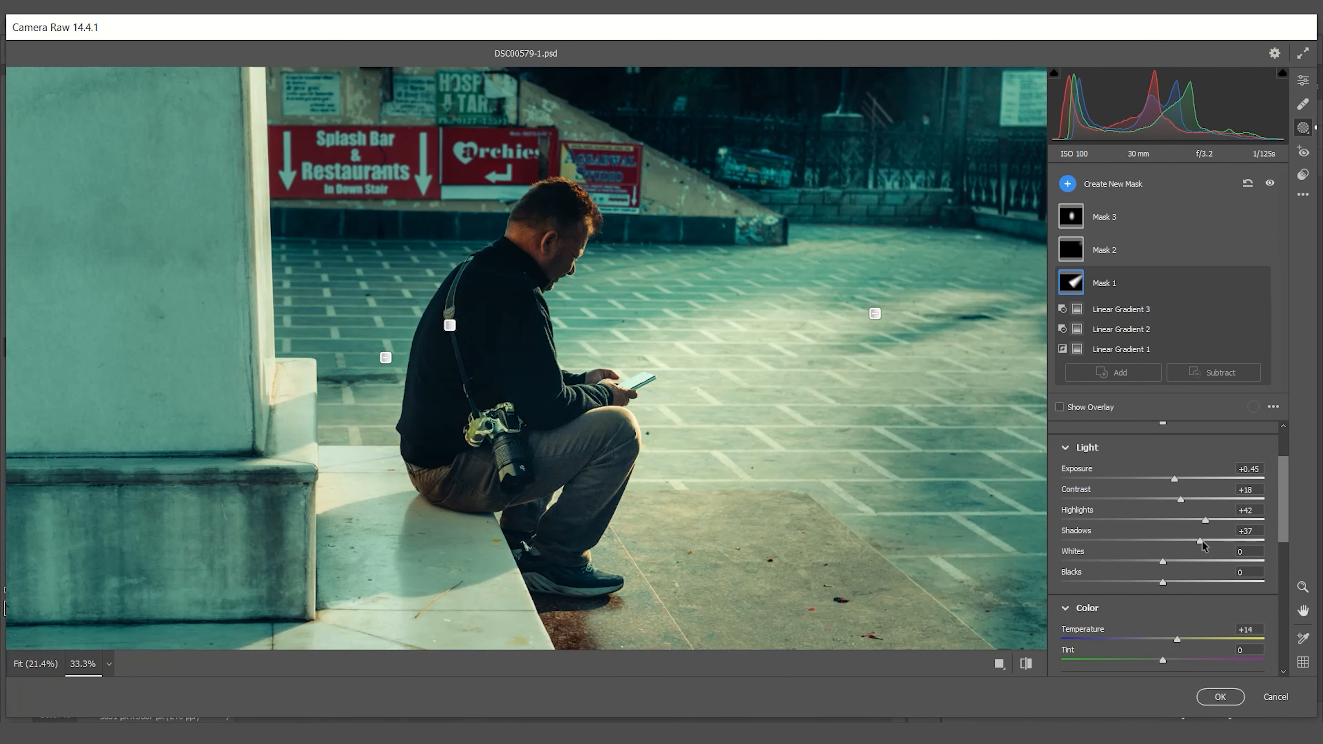
drag(1201, 544, 1176, 544)
Step: Fit the whole photo in view and compare it before and after the mask adjustments
key(ctrl+minus)
key(ctrl+minus)
key(ctrl+minus)
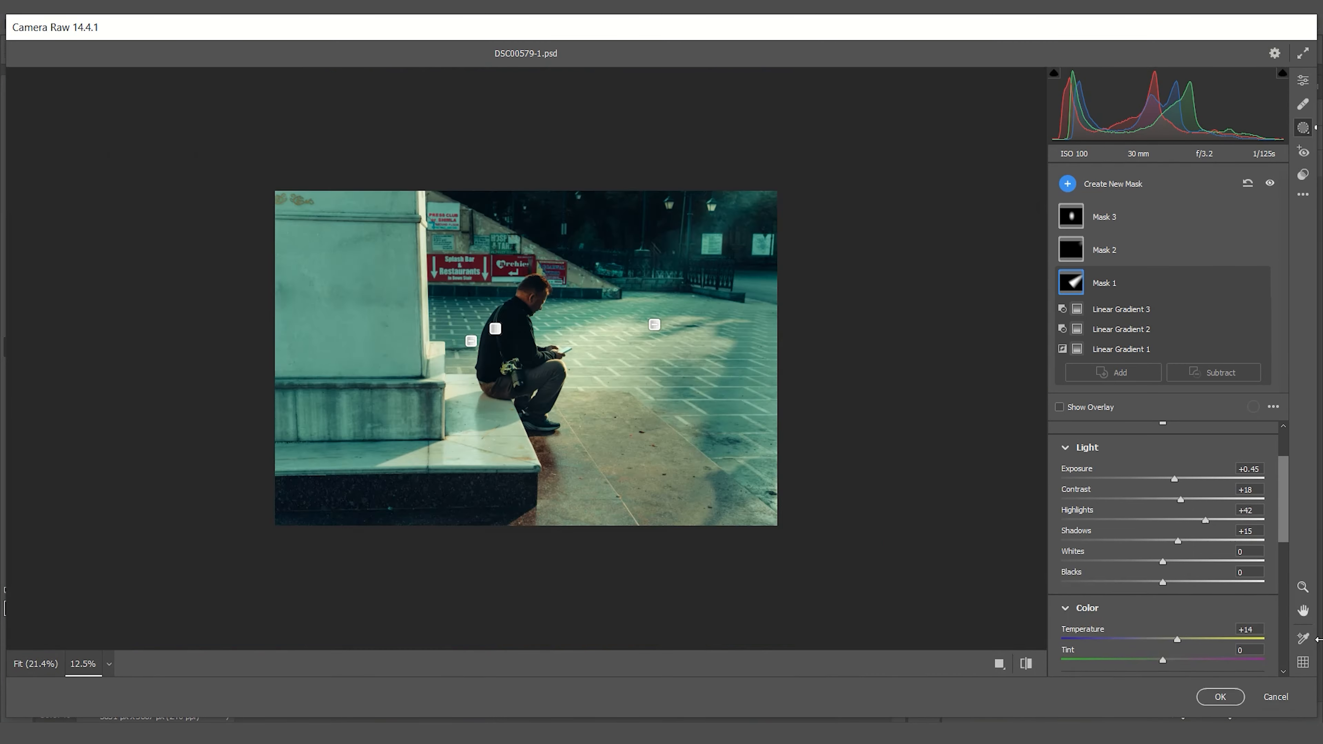
key(ctrl+0)
key(backslash)
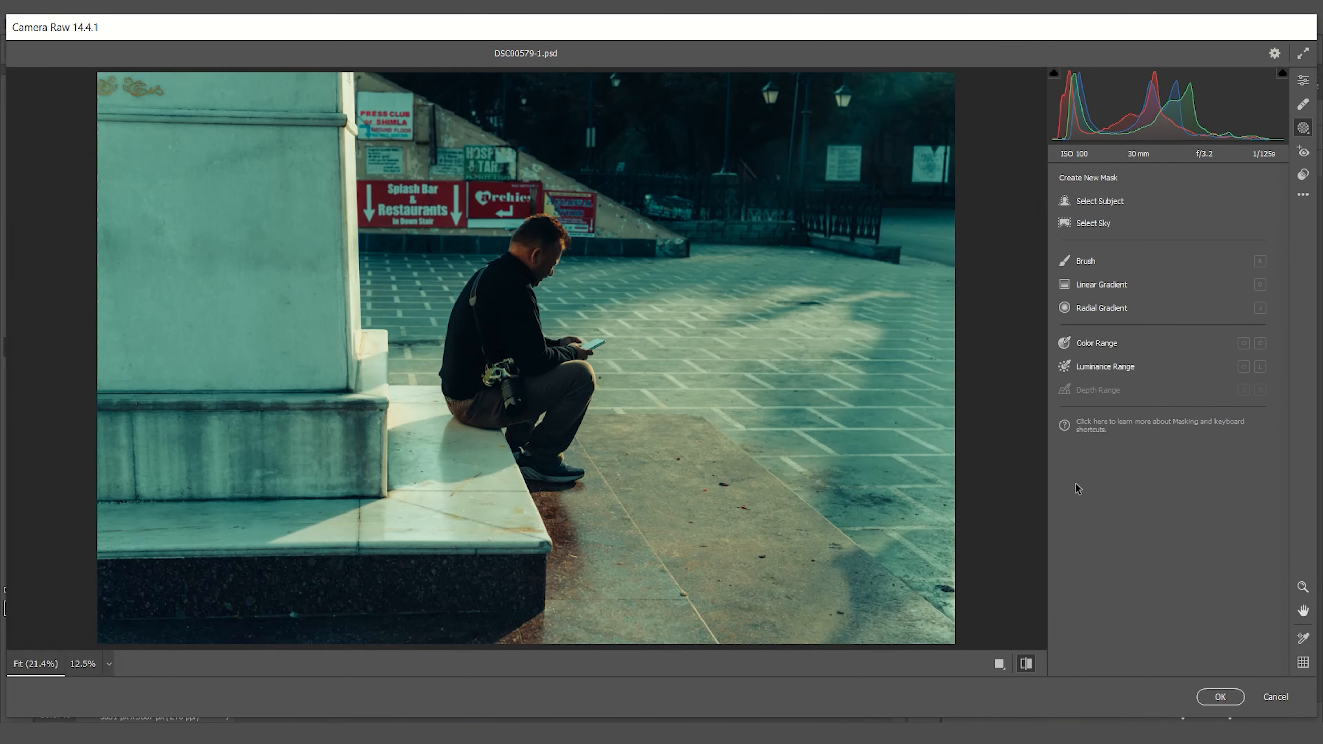
key(backslash)
key(backslash)
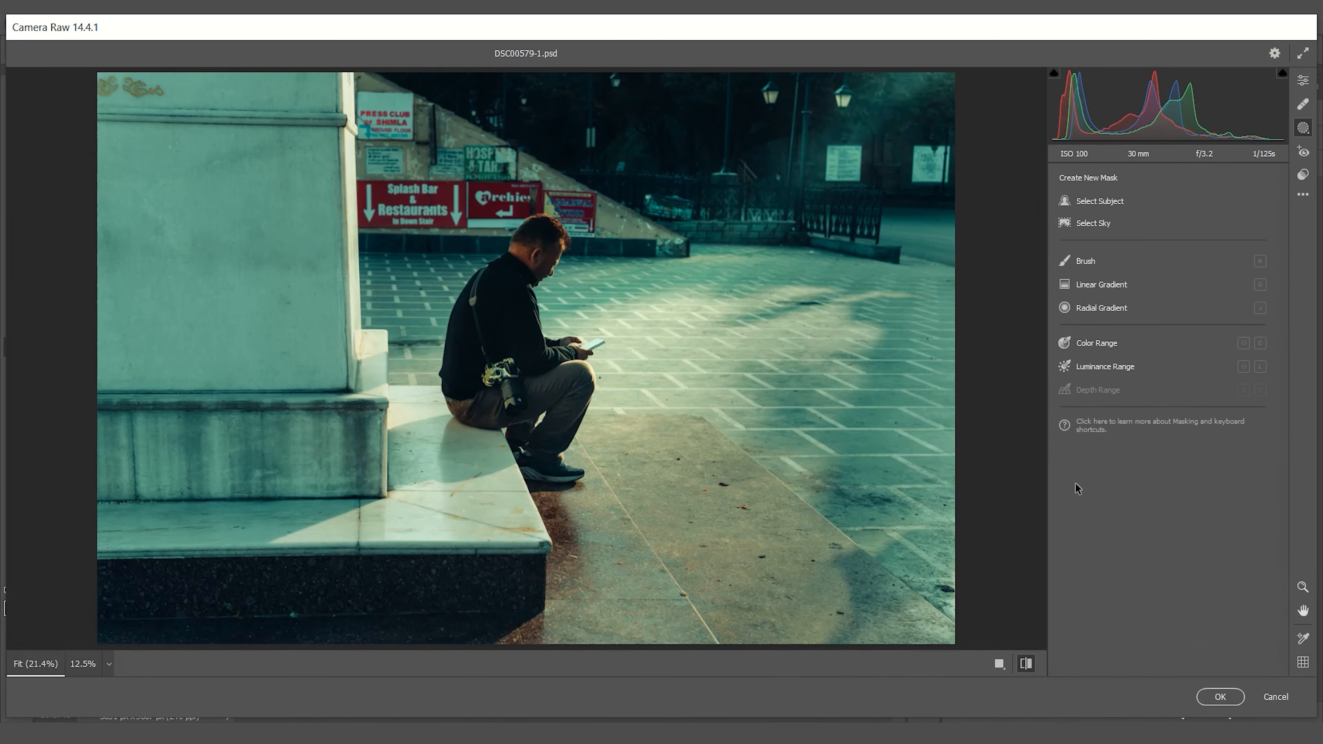